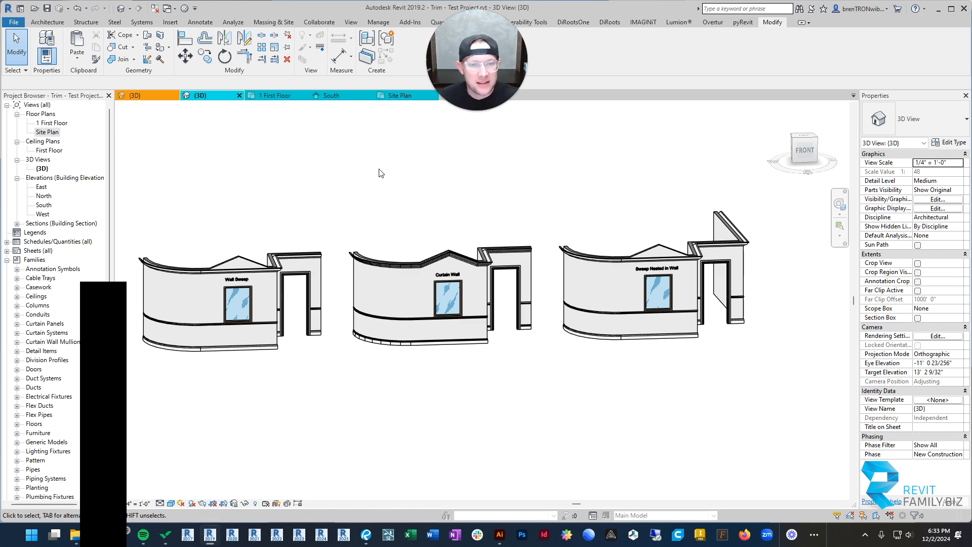
Step: Examine the thickened barrel ceiling and its stepped edges above the wall in the 3D view
middle_click_drag(355, 278, 399, 196, "shift")
left_click(350, 243)
left_click(339, 369)
scroll(355, 304, "up", 3)
scroll(399, 197, "up", 2)
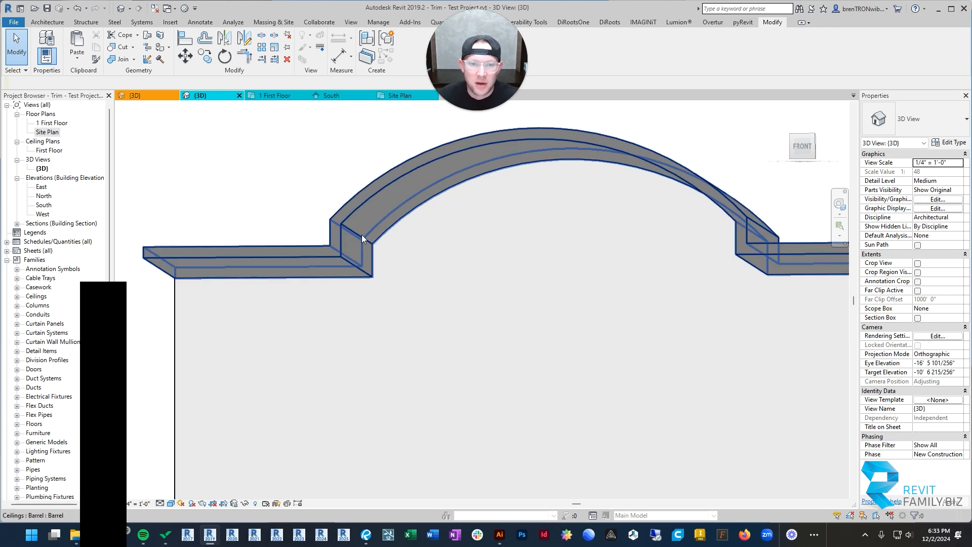
scroll(615, 242, "down", 3)
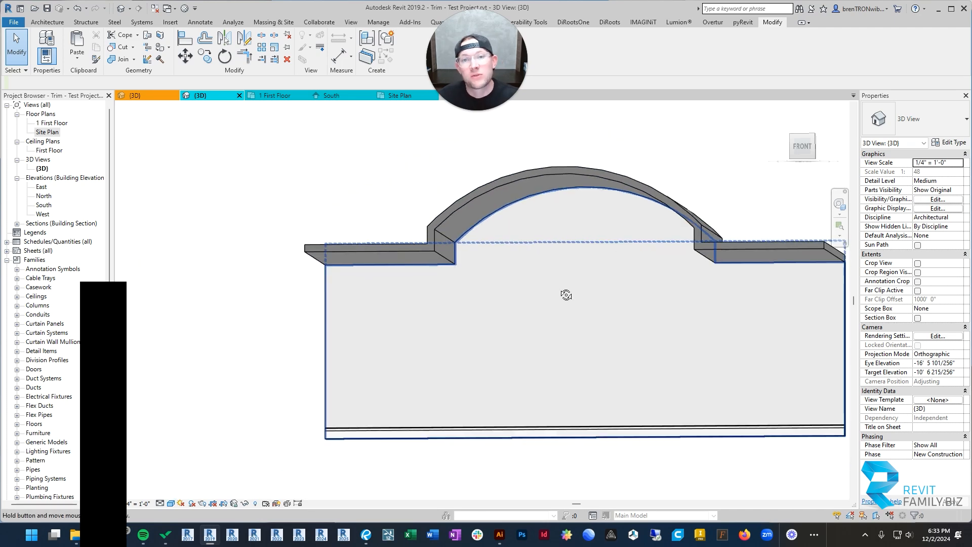
middle_click_drag(625, 293, 658, 265, "shift")
middle_click_drag(445, 254, 449, 206, "shift")
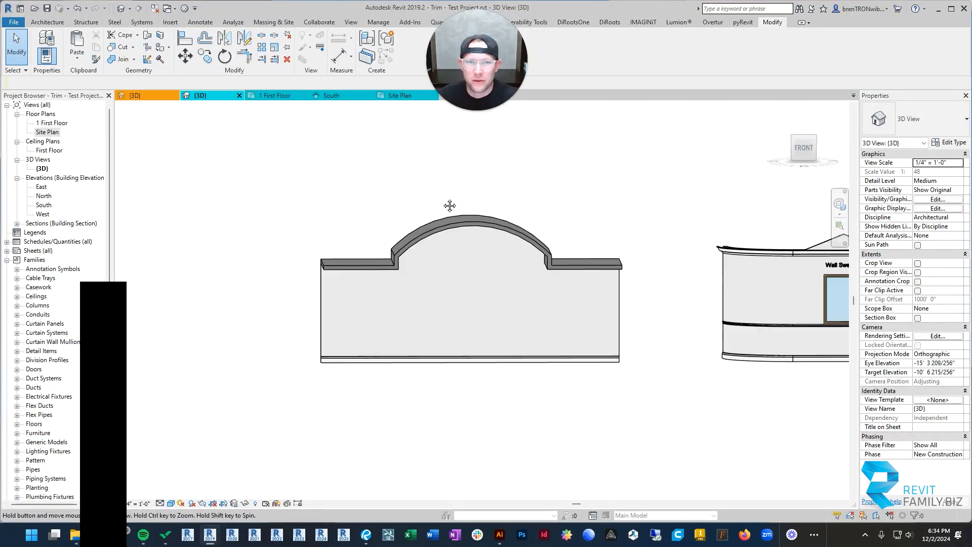
Step: Draw a vertical building section through the middle of the barrel ceiling in the Site Plan view
left_click(278, 97)
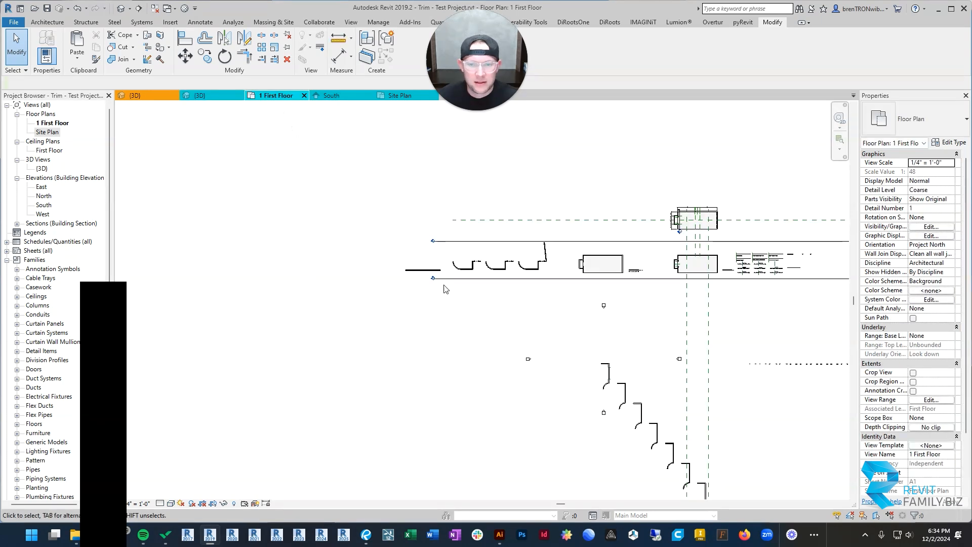
scroll(444, 271, "up", 4)
left_click(400, 95)
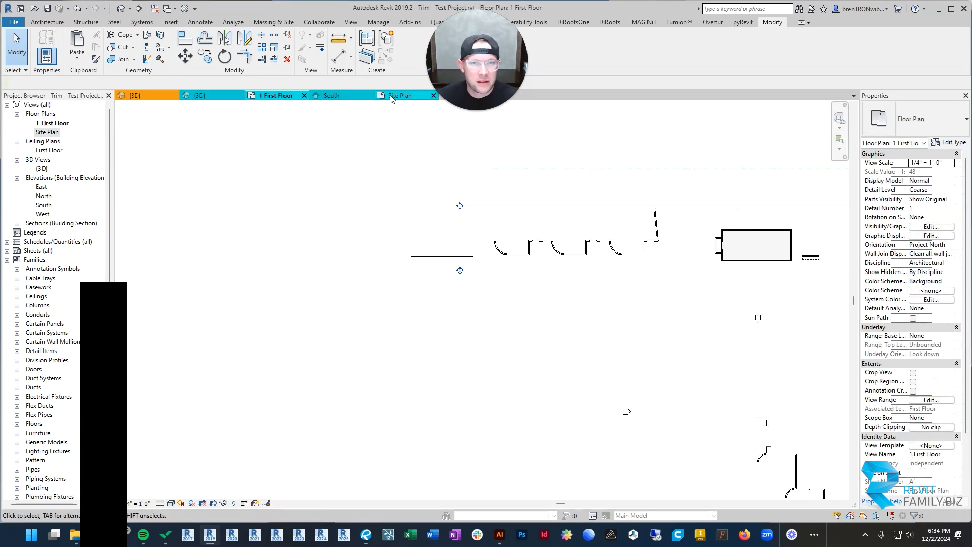
scroll(578, 324, "down", 2)
key("x")
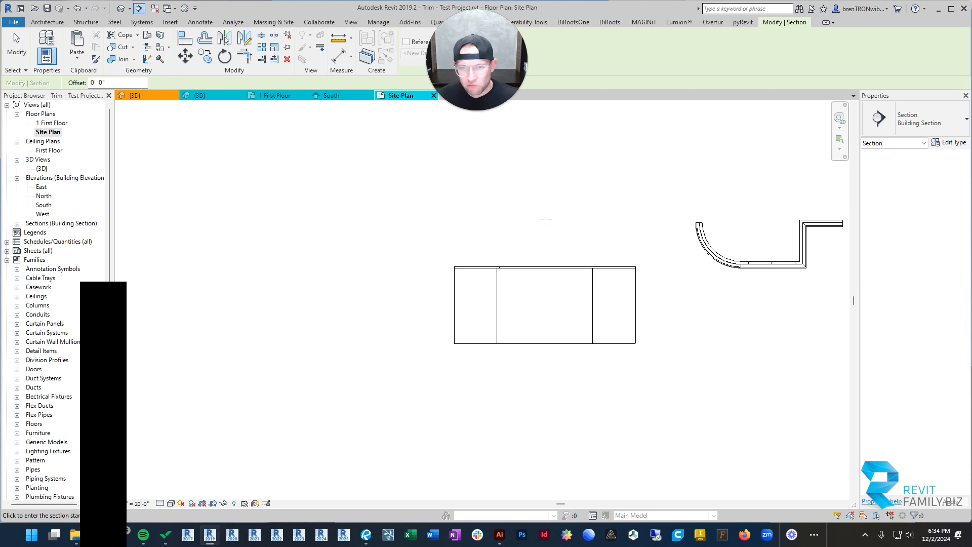
left_click(541, 214)
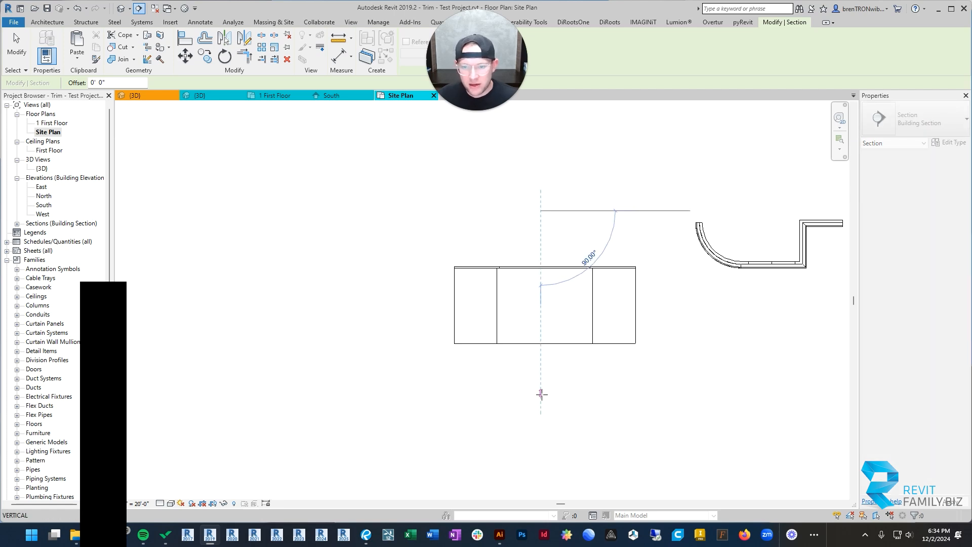
left_click(540, 395)
key("Escape")
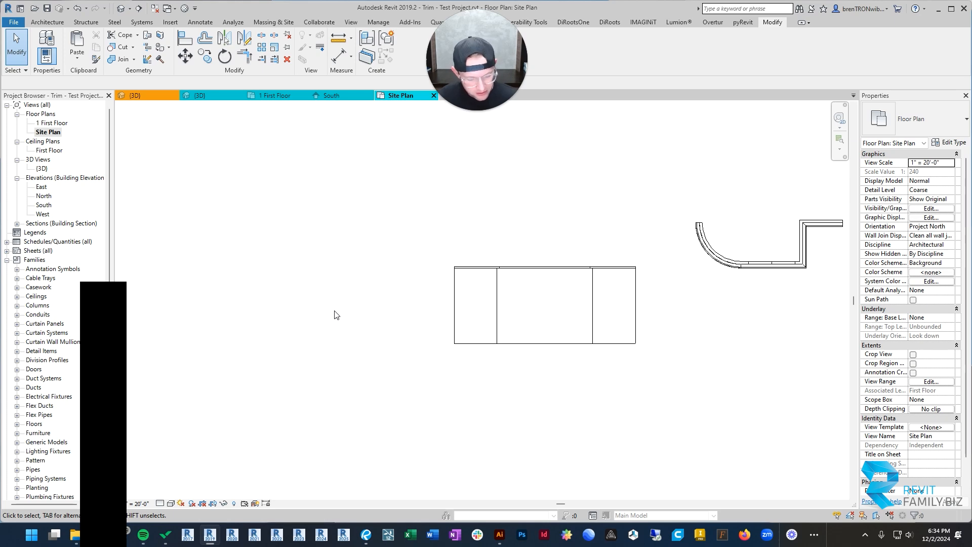
Step: Turn on the visibility of the Sections annotation category in the Site Plan view
key("v")
key("v")
left_click(648, 238)
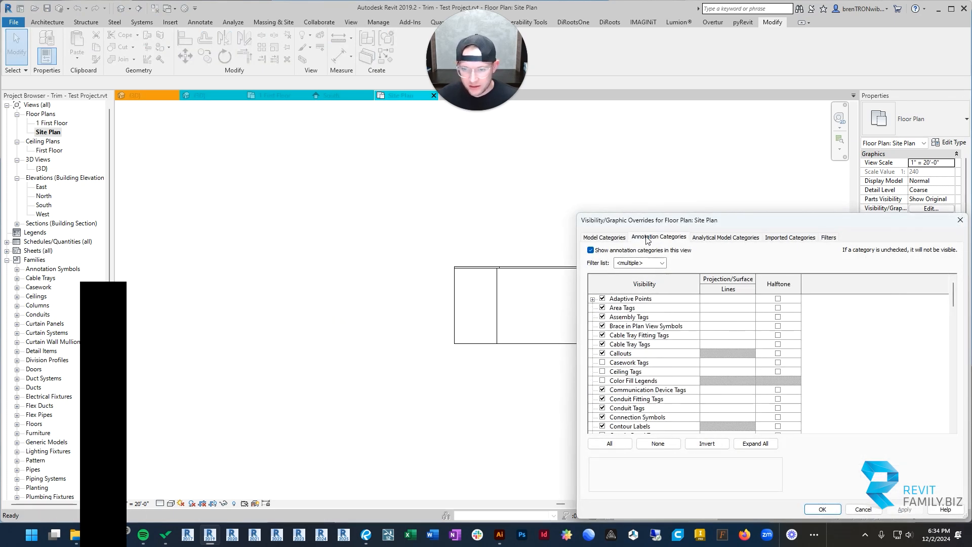
key("s")
scroll(611, 386, "down", 1)
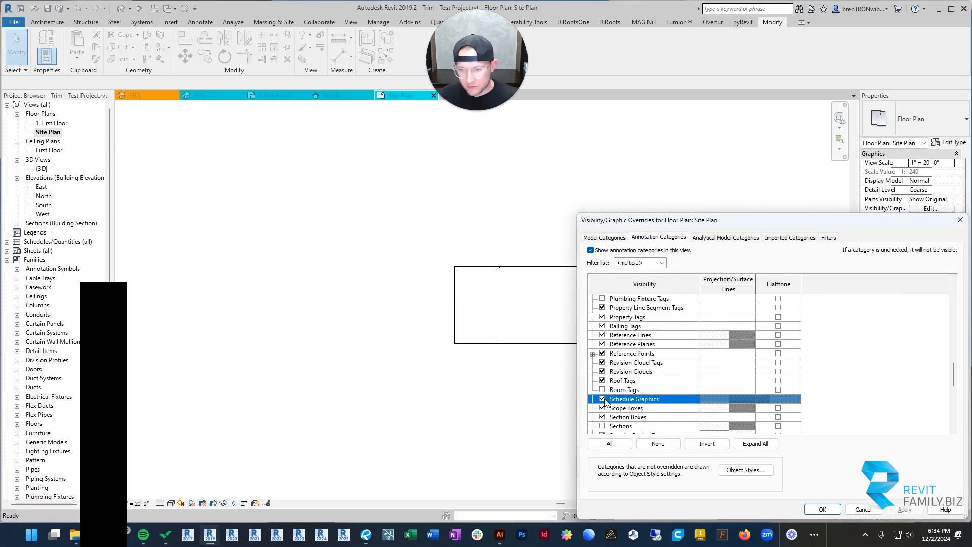
left_click(602, 416)
left_click(823, 509)
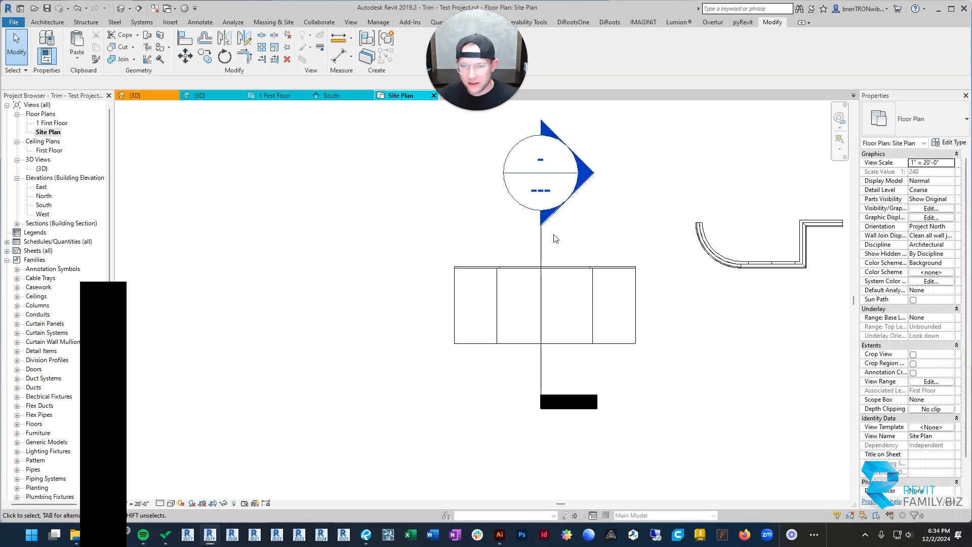
Step: Open the new section view and toggle Thin Lines to examine the barrel ceiling in section
scroll(471, 289, "up", 4)
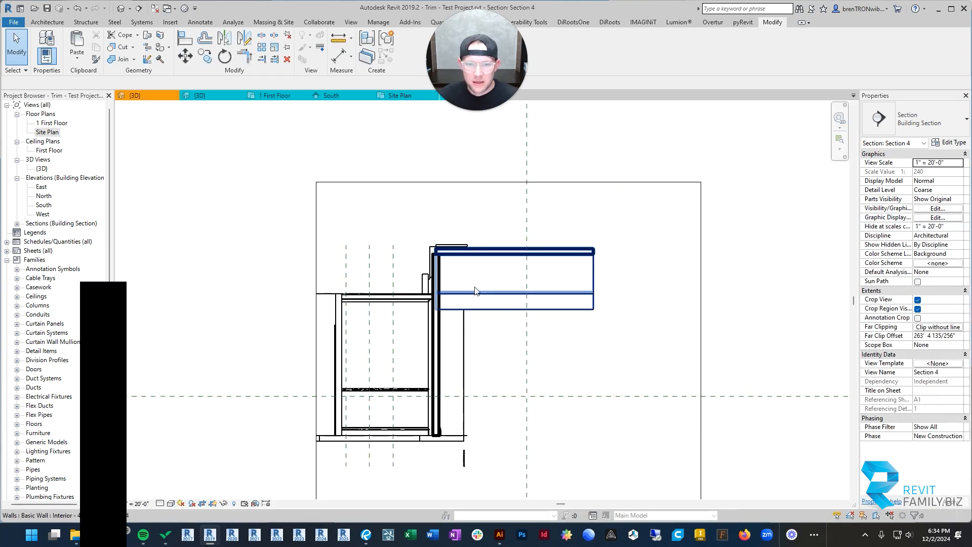
key("t")
key("l")
scroll(520, 242, "up", 3)
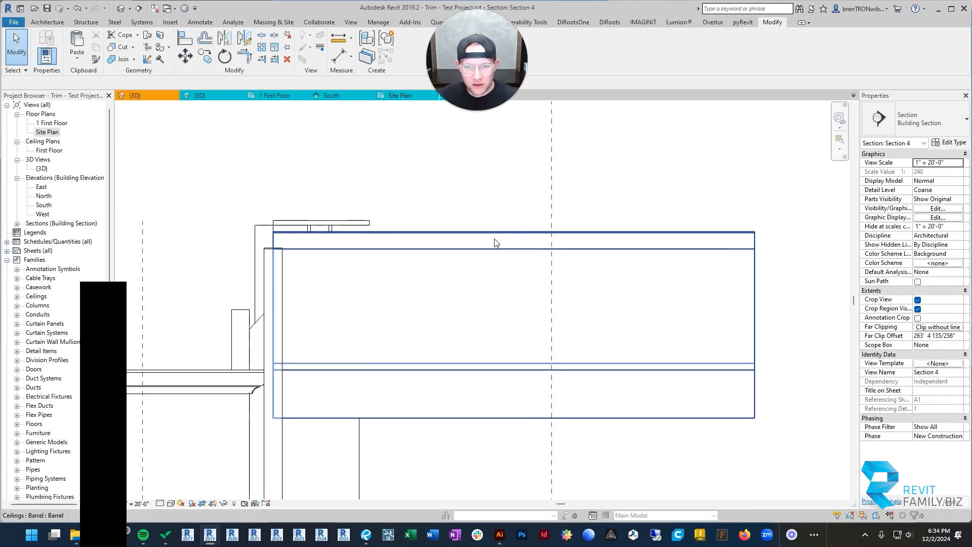
scroll(475, 292, "down", 2)
scroll(475, 289, "down", 1)
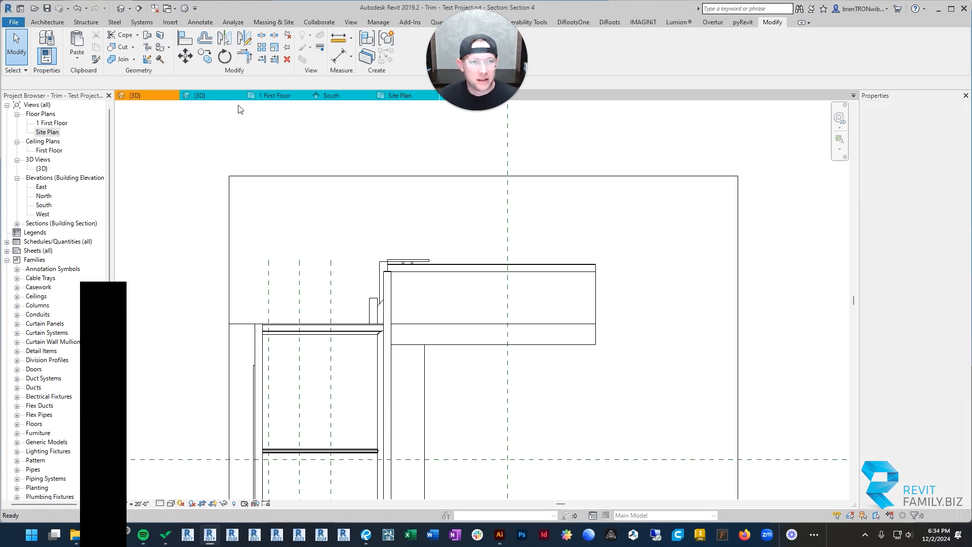
Step: Examine the barrel ceiling's curved profile in the South elevation and from below in the 3D view
left_click(341, 97)
scroll(487, 238, "up", 2)
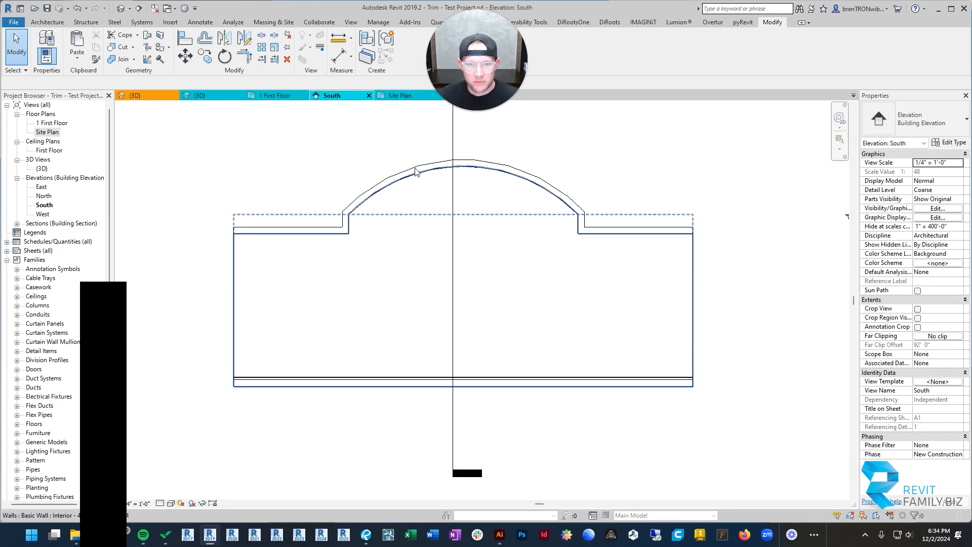
scroll(504, 246, "down", 2)
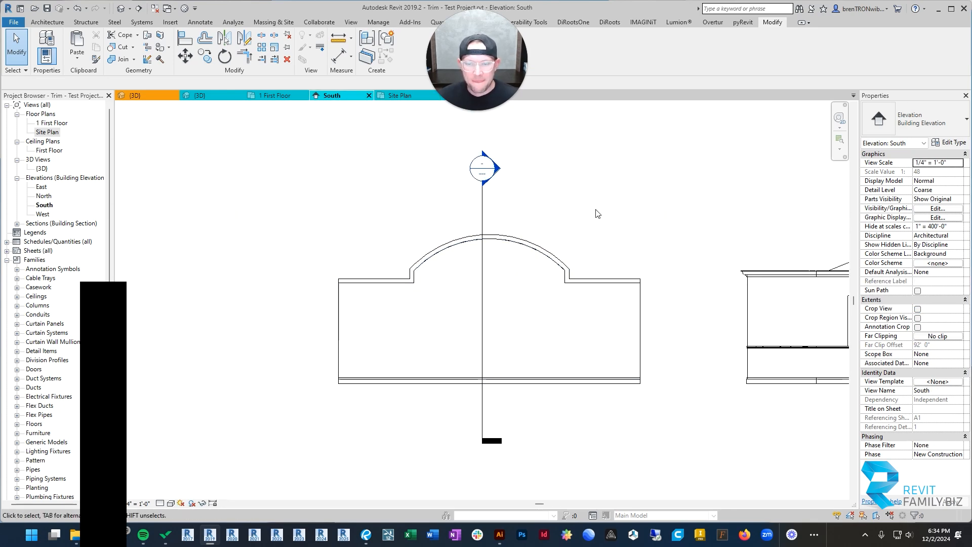
middle_click_drag(609, 219, 541, 183)
key("3")
key("d")
mouse_move(454, 281)
middle_mouse_down("shift")
mouse_move(471, 277)
mouse_move(459, 291)
mouse_move(455, 275)
middle_mouse_up("shift")
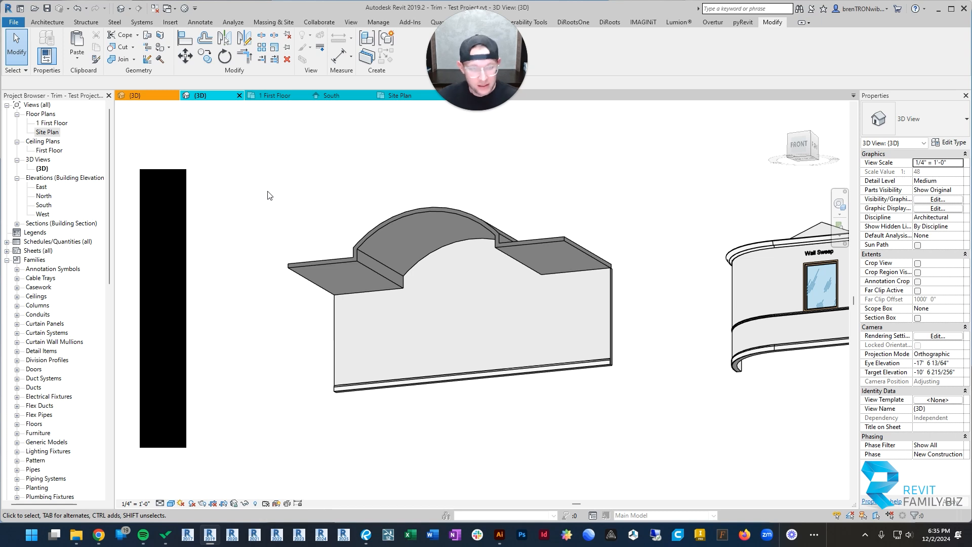
Step: Switch to File Explorer and open the Desktop folder All > 05-All > 01-Starter > Basic > Profiles - Sweeps
left_click(76, 534)
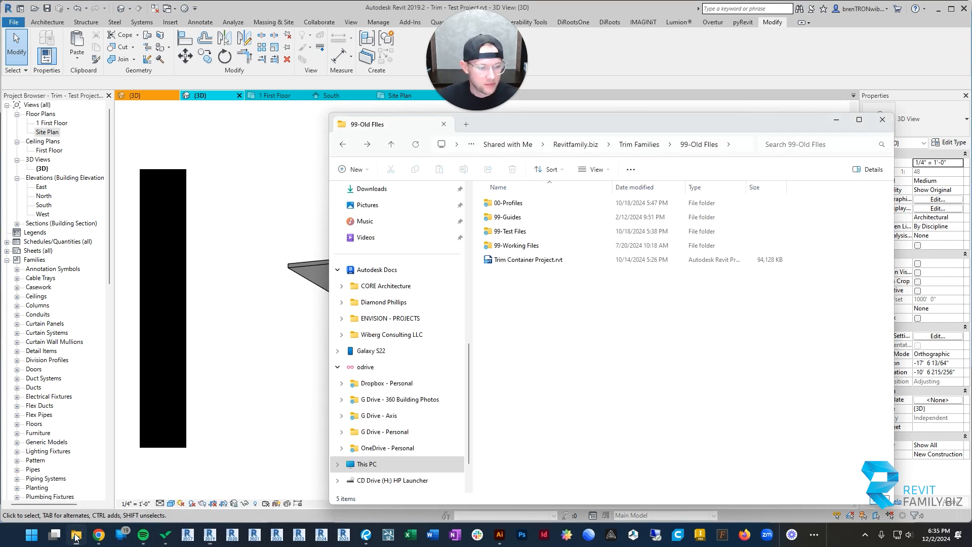
left_click(506, 205)
scroll(375, 275, "up", 5)
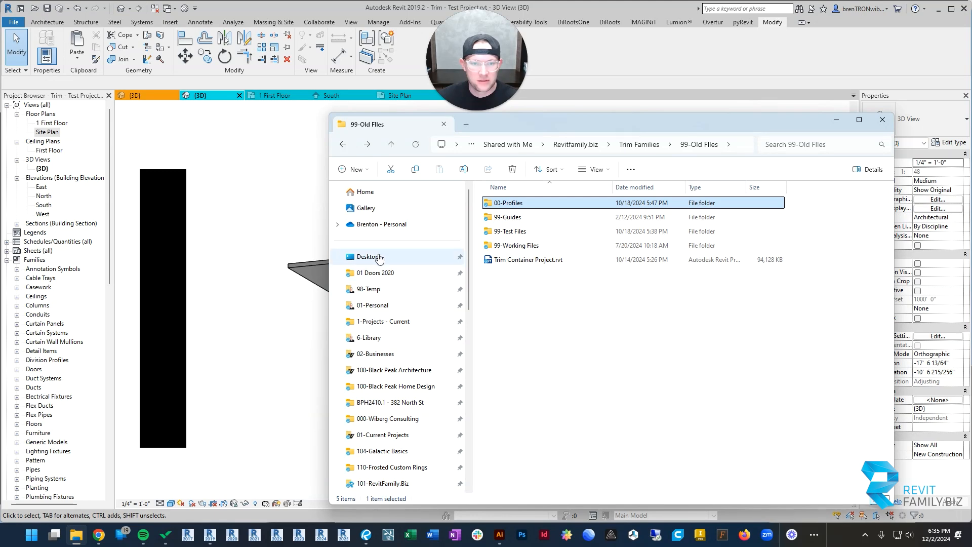
left_click(369, 257)
double_click(499, 203)
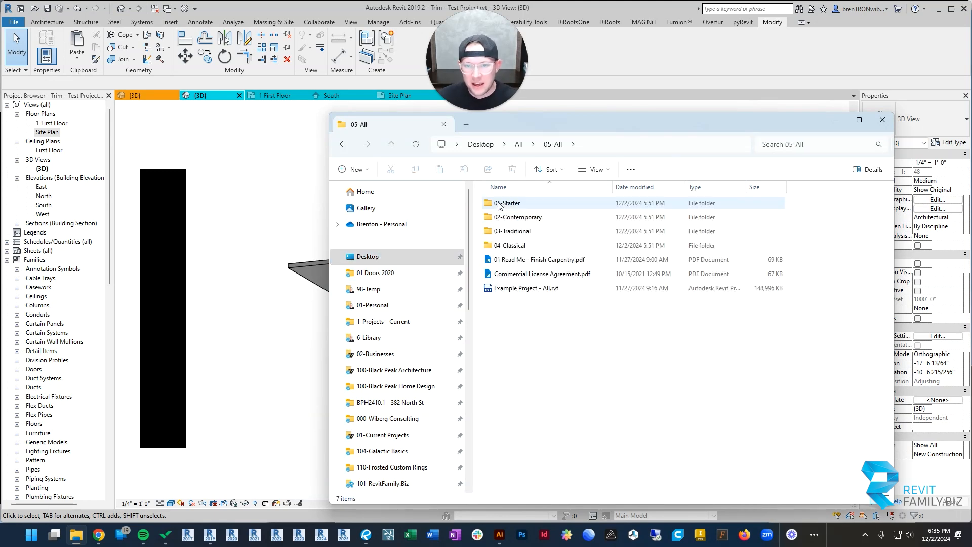
double_click(499, 203)
double_click(499, 203)
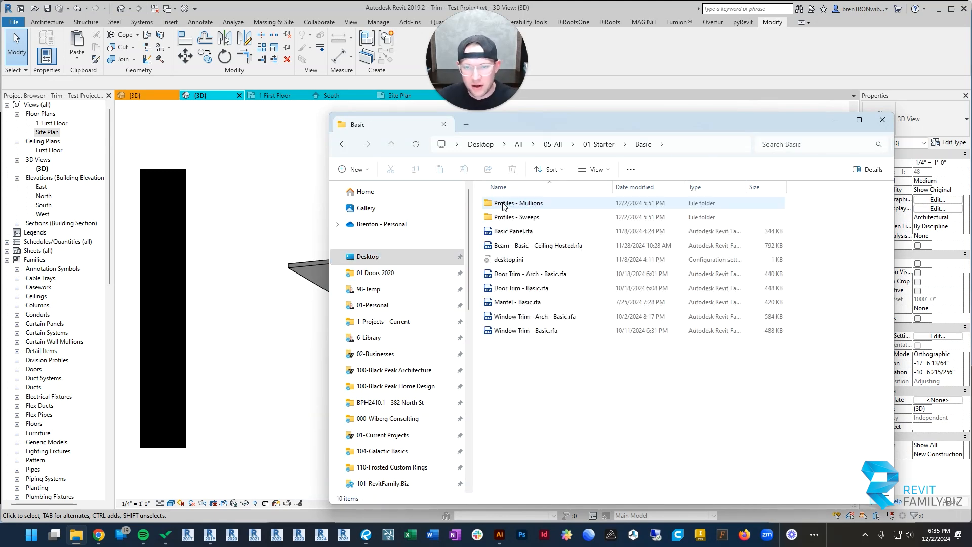
left_click(516, 218)
double_click(516, 221)
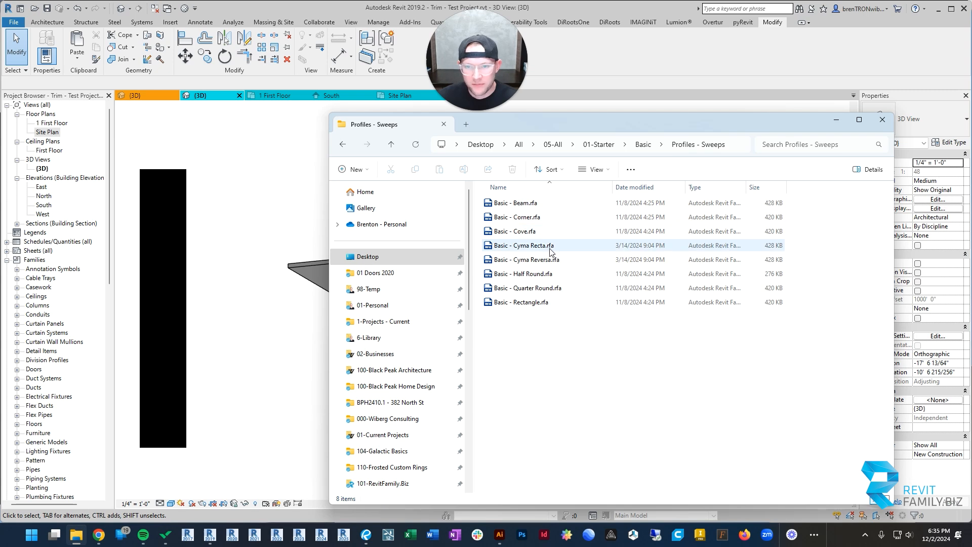
Step: Show the sweep profile files as icons with thumbnail previews
left_click(516, 204)
left_click(610, 170)
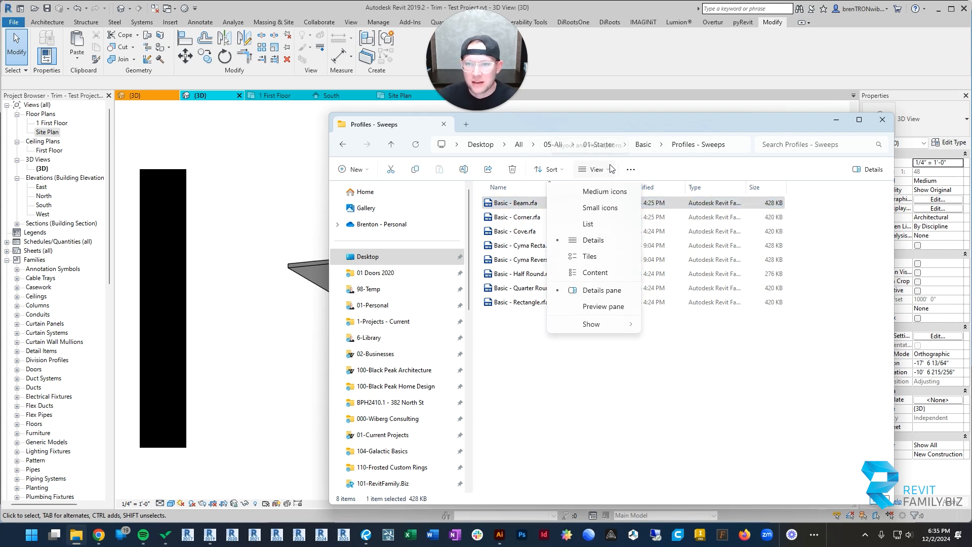
left_click(598, 192)
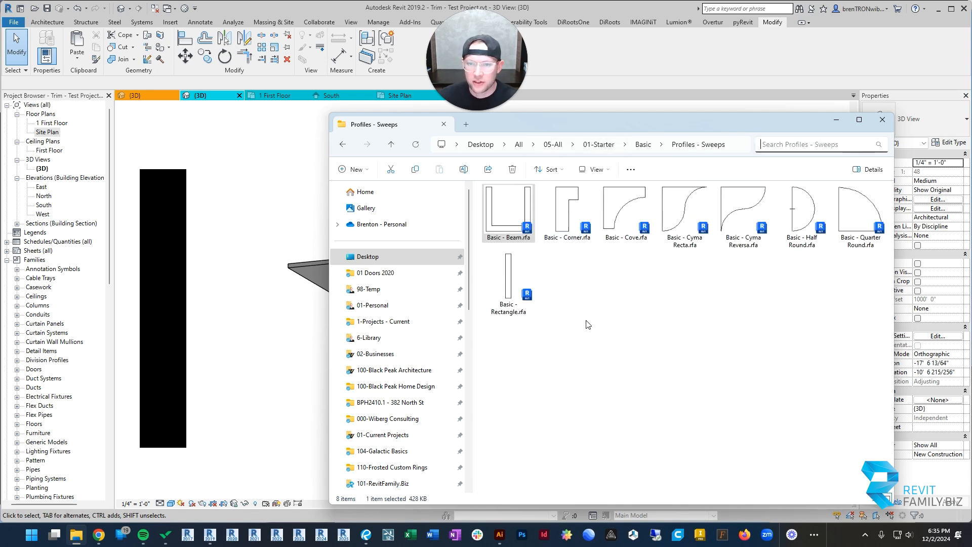
Step: Load Basic - Beam.rfa into the Revit project, overwriting the existing version of the family
left_click(501, 232)
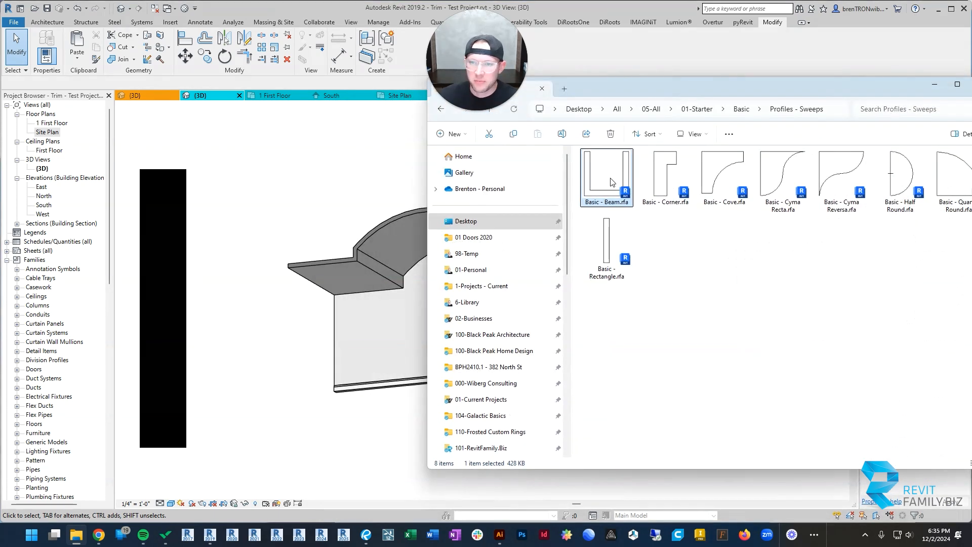
left_click_drag(608, 182, 294, 203)
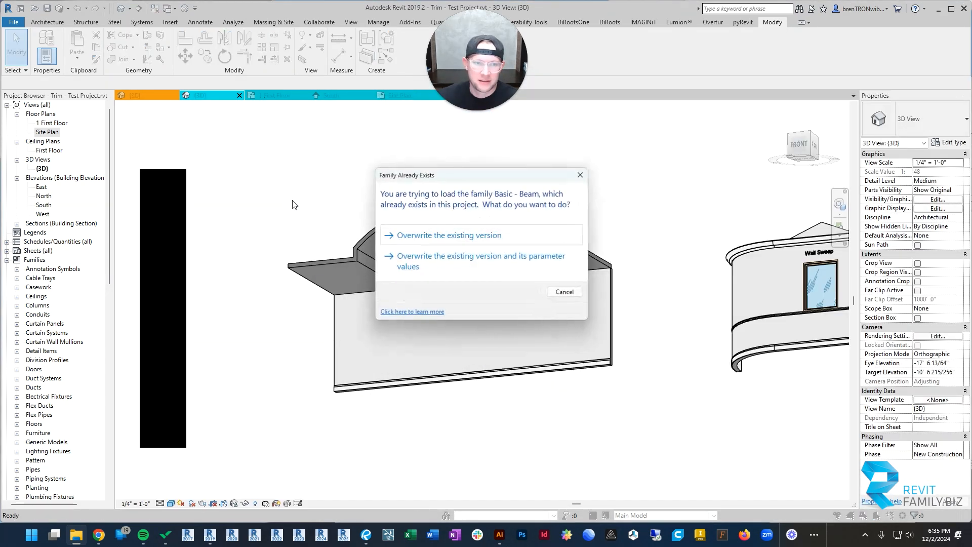
left_click(443, 234)
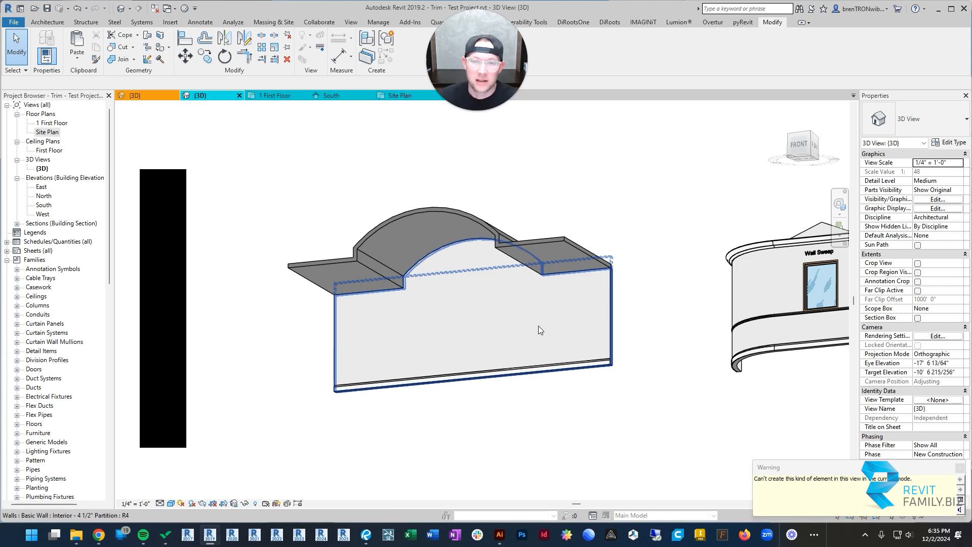
left_click(961, 470)
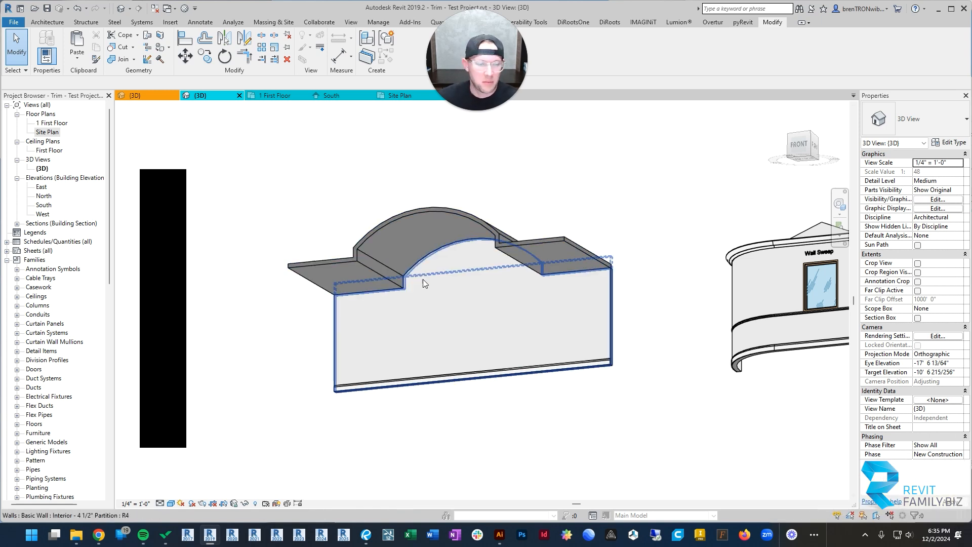
Step: Locate the Basic - Beam family among the project's profile families and expand its types
mouse_move(474, 328)
middle_mouse_down("shift")
mouse_move(487, 335)
mouse_move(468, 330)
middle_mouse_up("shift")
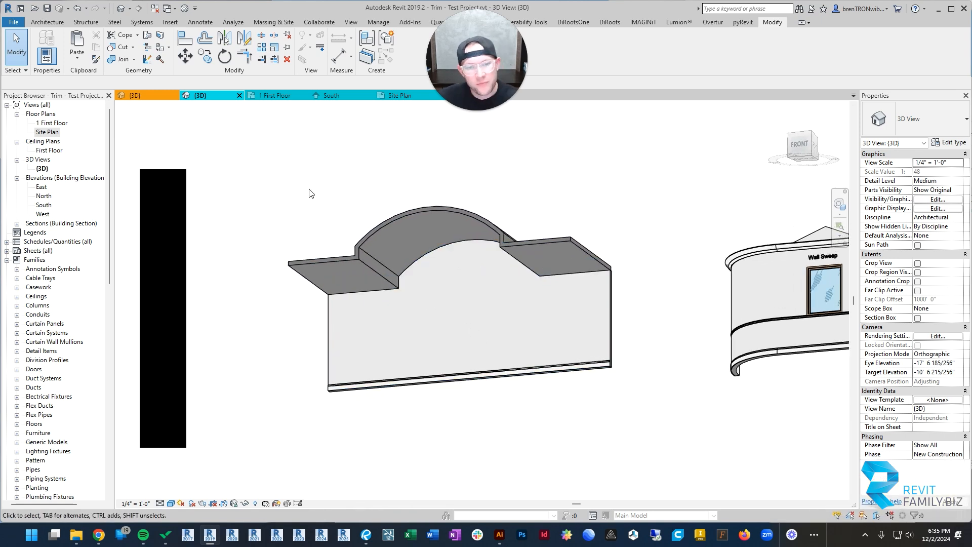
left_click(6, 259)
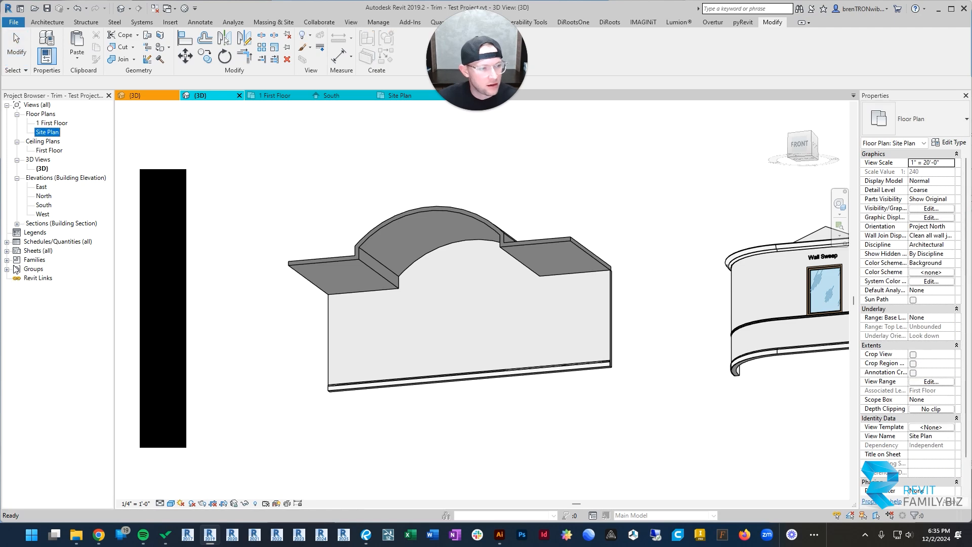
left_click(6, 260)
scroll(17, 197, "up", 1)
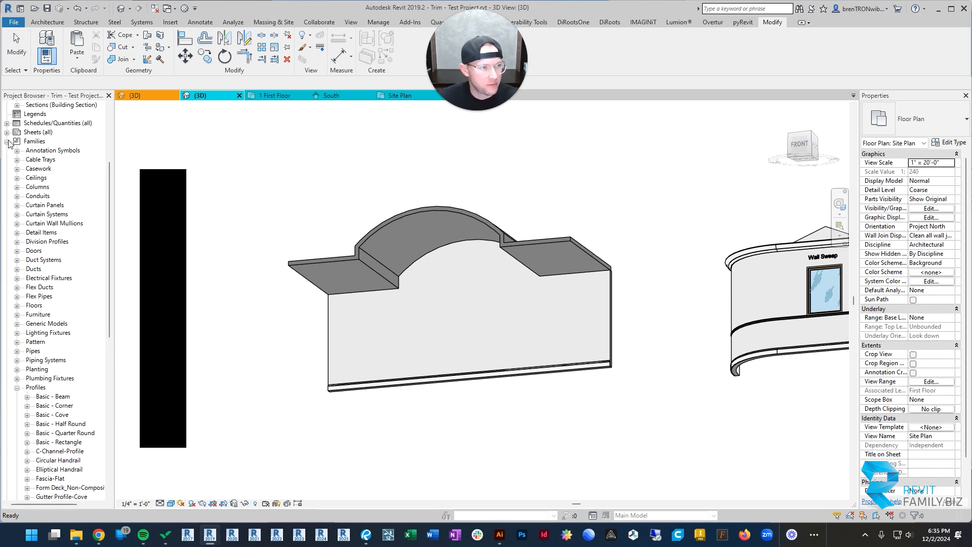
left_click(31, 388)
scroll(32, 178, "down", 5)
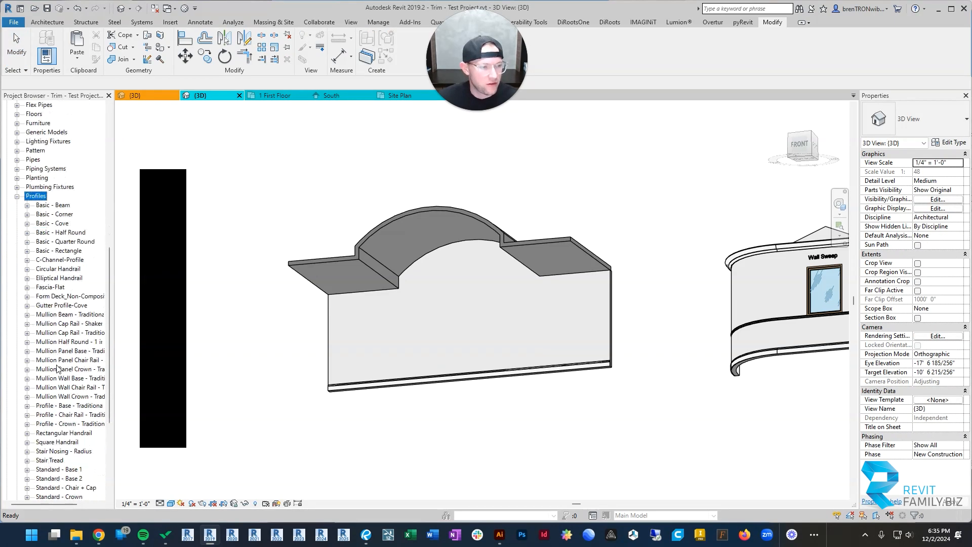
left_click(44, 199)
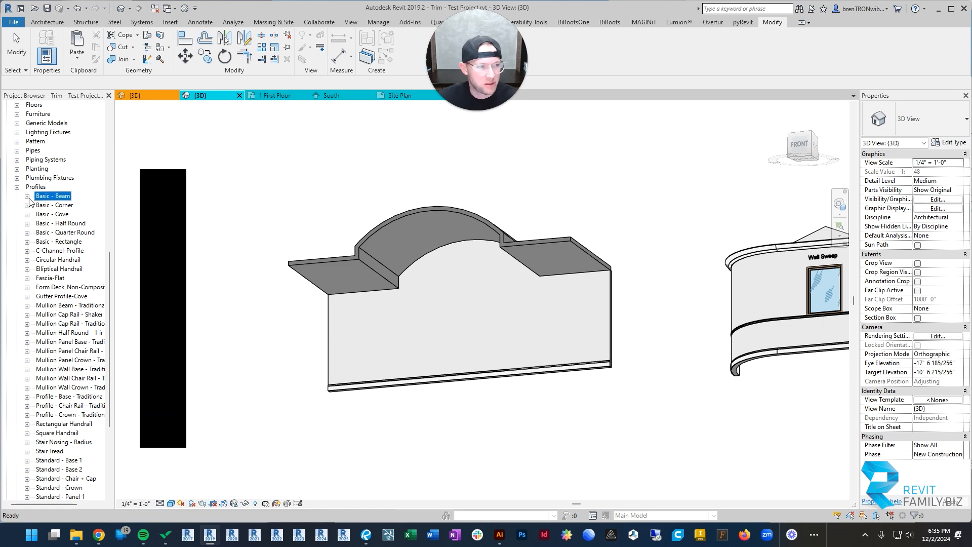
left_click(27, 197)
Step: Delete the Basic - Beam type from the Basic - Beam profile family and select its Basic type
left_click(53, 214)
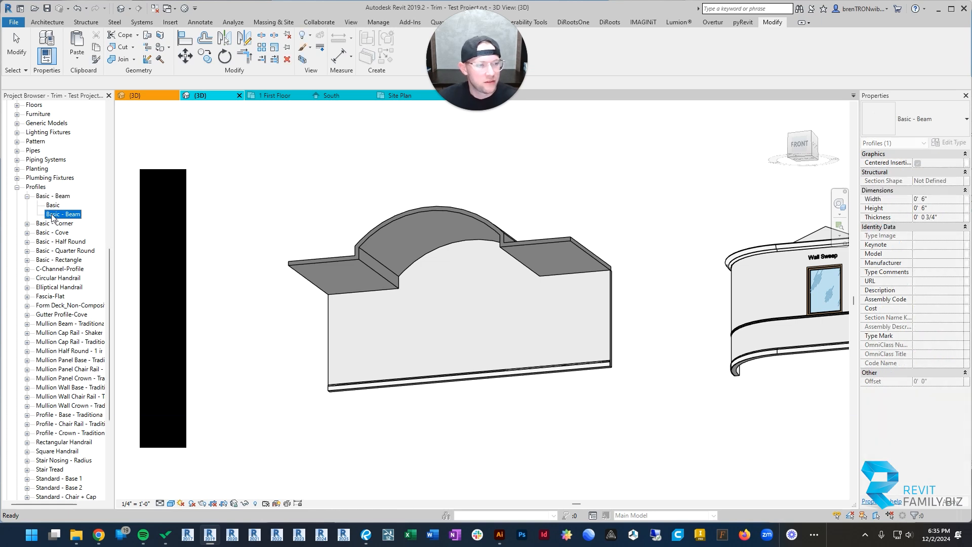
key("Delete")
left_click(56, 199)
left_click(52, 205)
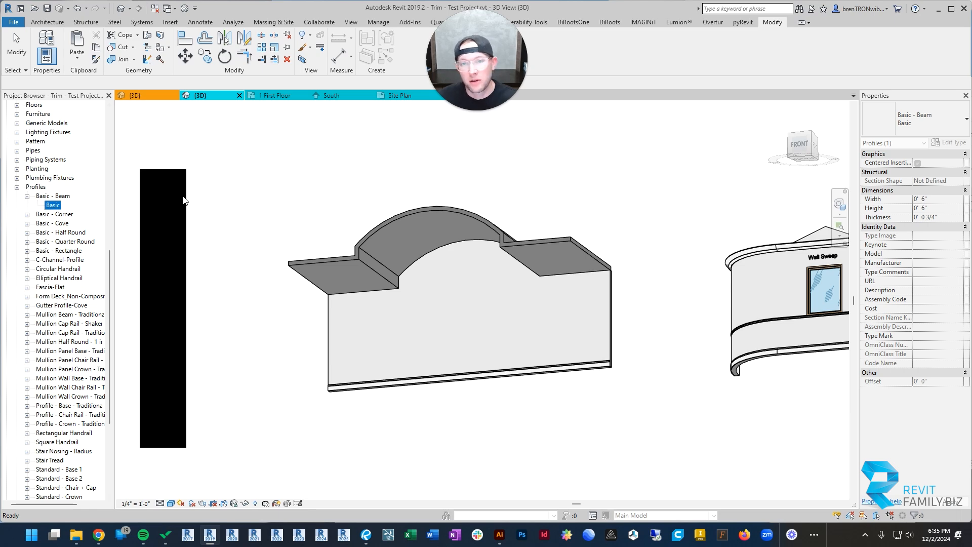
Step: Set the width of the Basic - Beam profile's Basic type to 8 inches in its type properties
double_click(51, 207)
left_click_drag(675, 75, 575, 212)
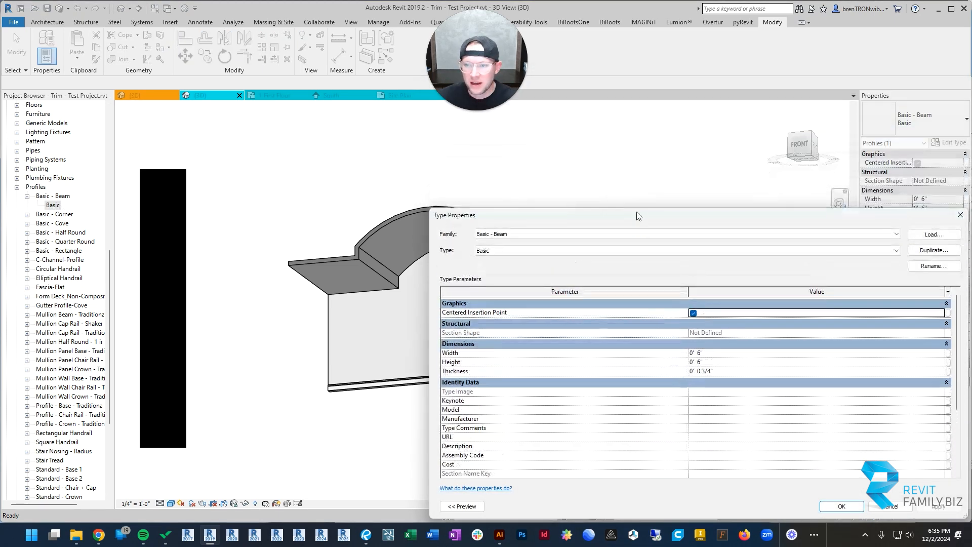
left_click_drag(658, 219, 472, 146)
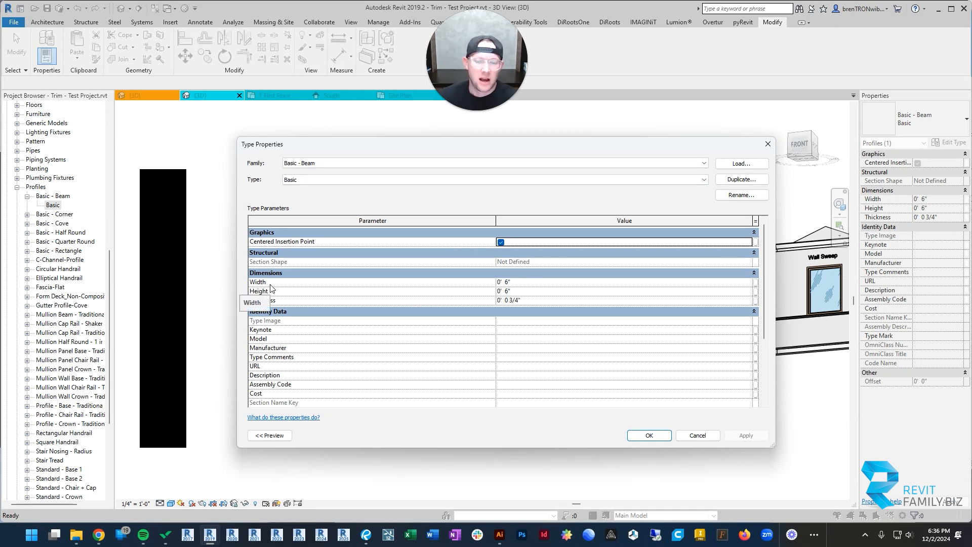
left_click(534, 282)
type("8\"")
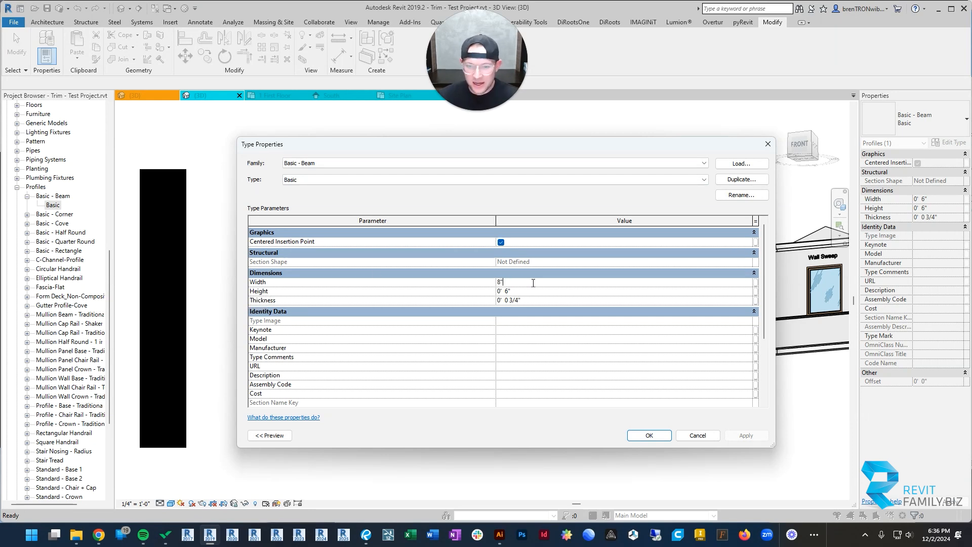
left_click(521, 291)
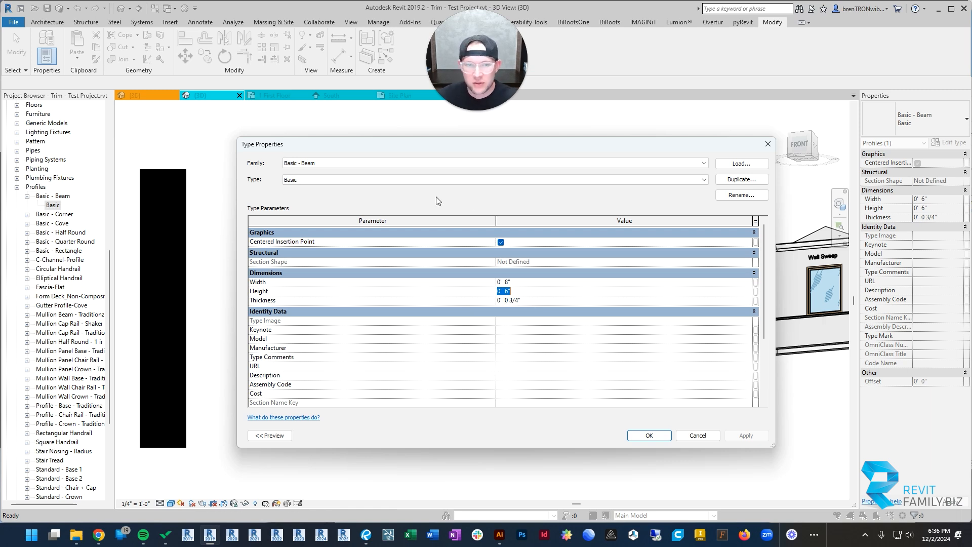
Step: Rename the Basic type of the Basic - Beam profile as 8"x6" and apply the type changes
left_click(737, 192)
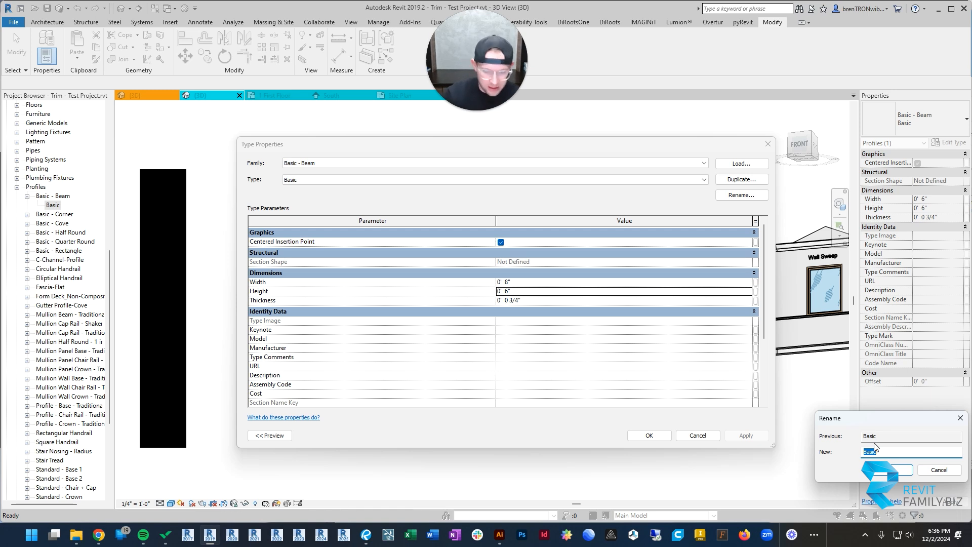
type("8\"x6")
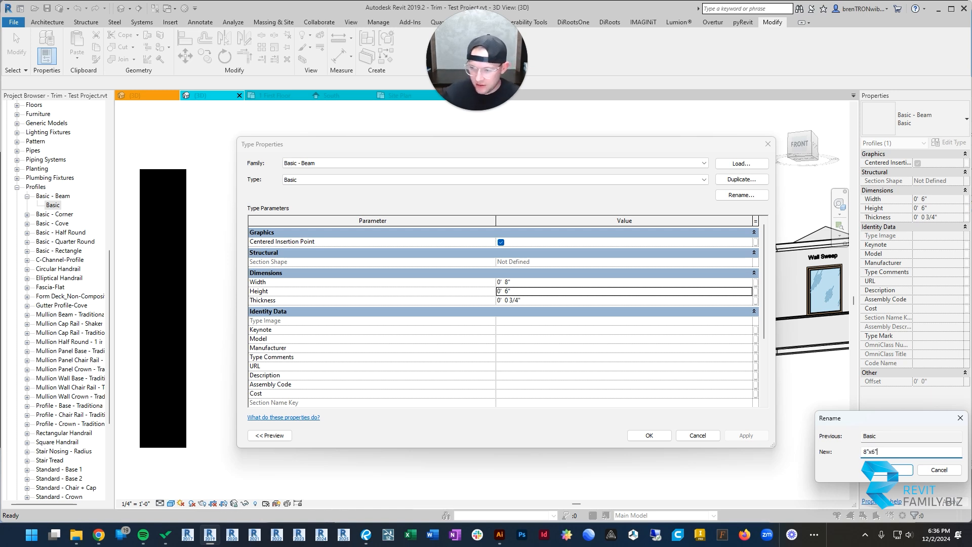
key("Return")
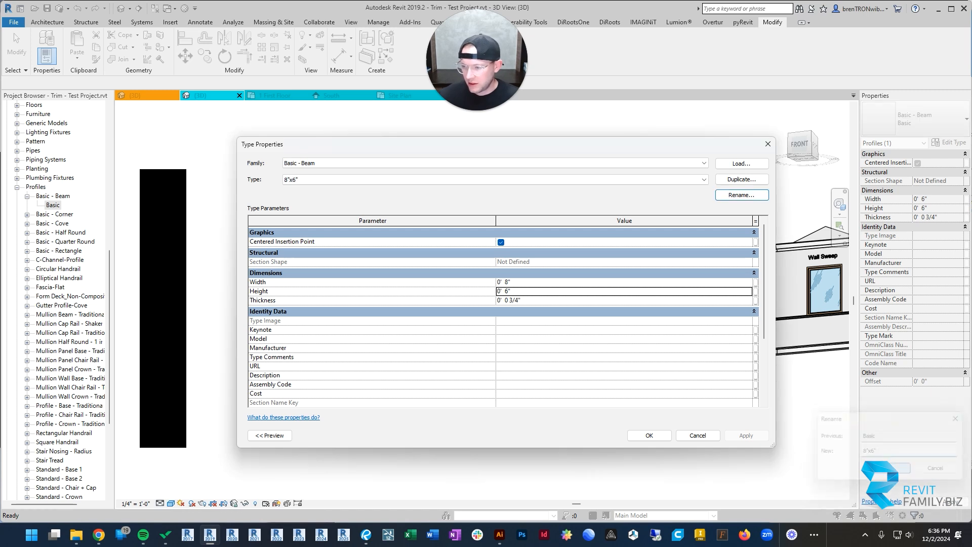
left_click(650, 436)
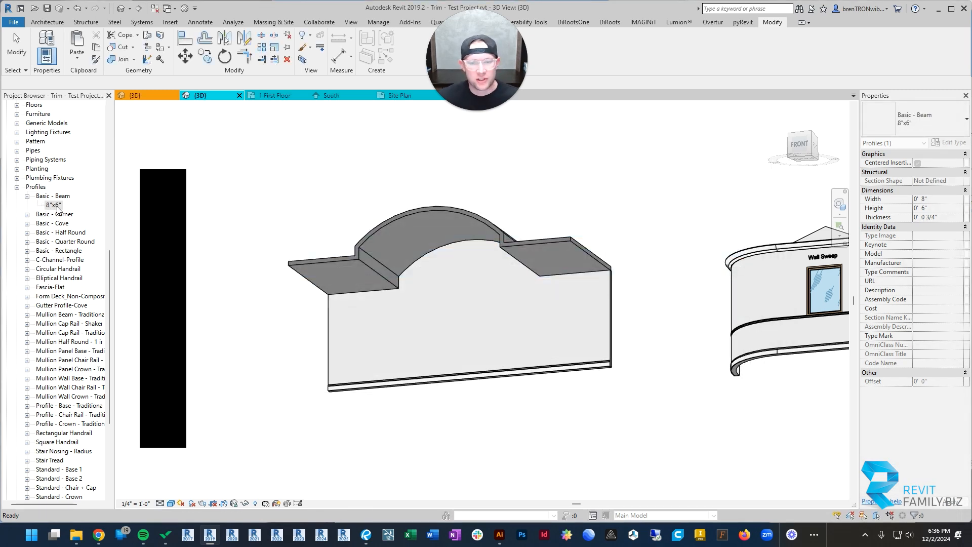
Step: Examine the barrel ceiling and the arched wall beneath it from several angles in the 3D view
left_click(385, 238)
left_click(317, 205)
middle_click_drag(316, 205, 341, 211)
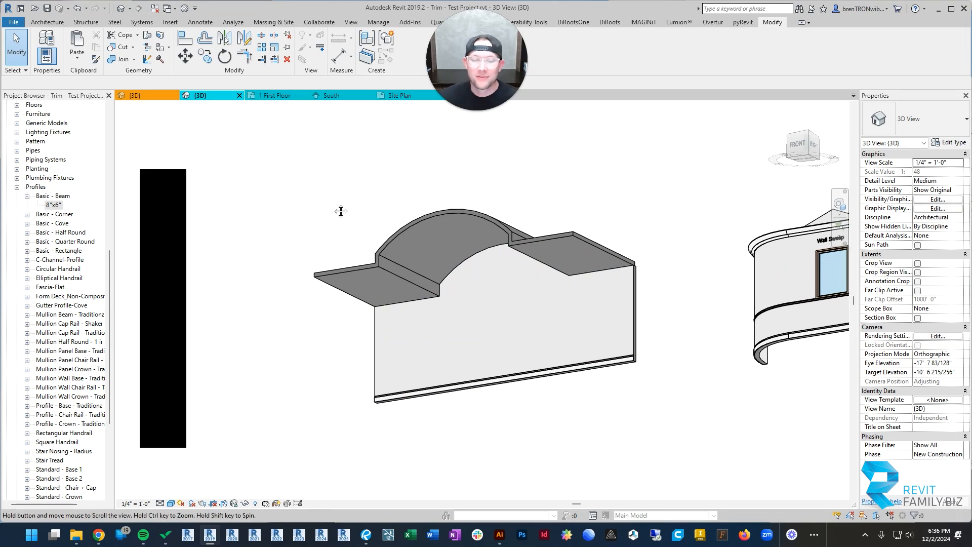
mouse_move(401, 286)
middle_mouse_down("shift")
mouse_move(406, 331)
mouse_move(403, 289)
middle_mouse_up("shift")
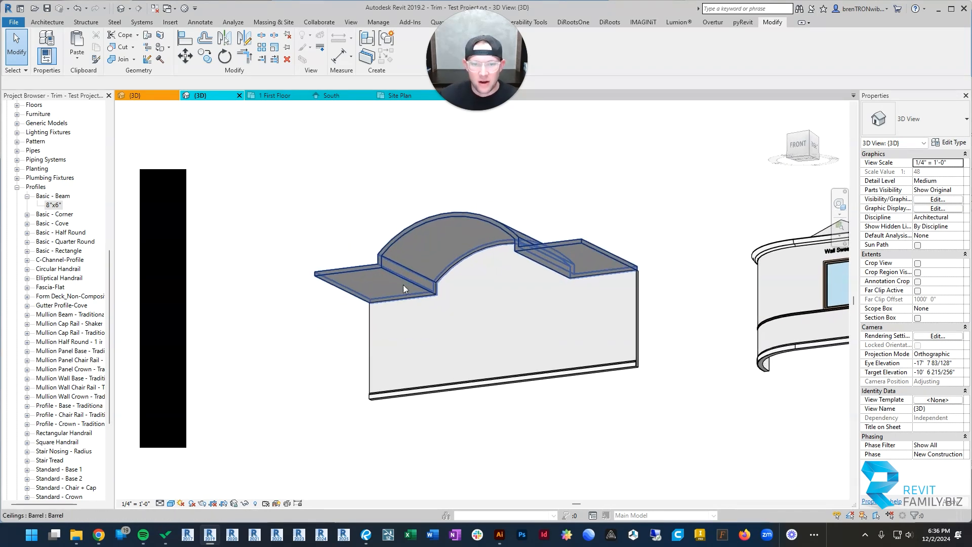
scroll(405, 282, "up", 3)
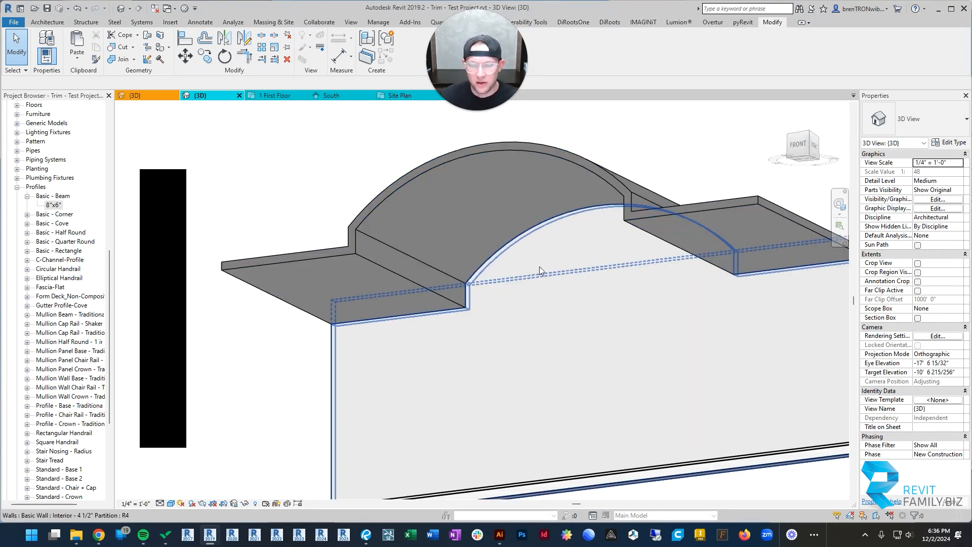
scroll(539, 266, "down", 3)
middle_click_drag(494, 251, 507, 287, "shift")
middle_click_drag(523, 190, 517, 168, "shift")
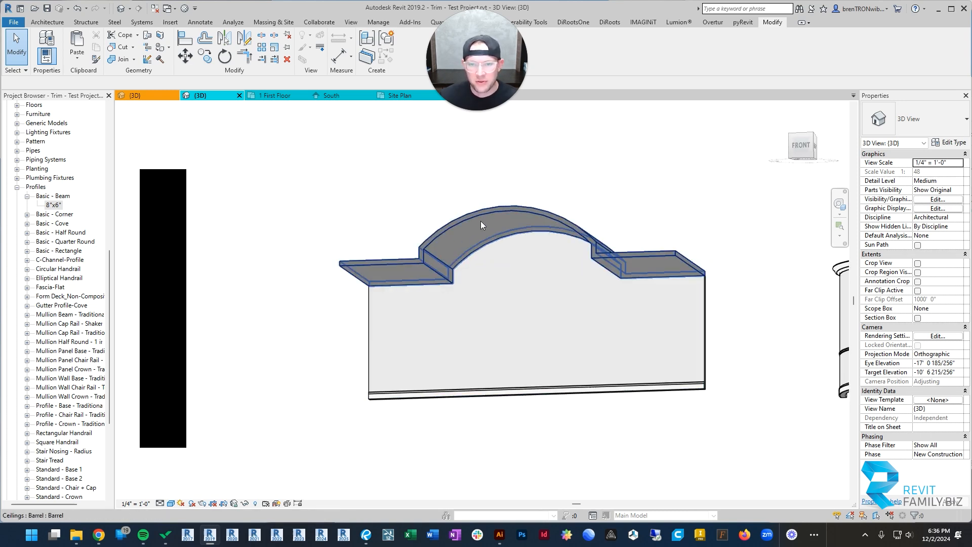
middle_click_drag(663, 272, 318, 203, "shift")
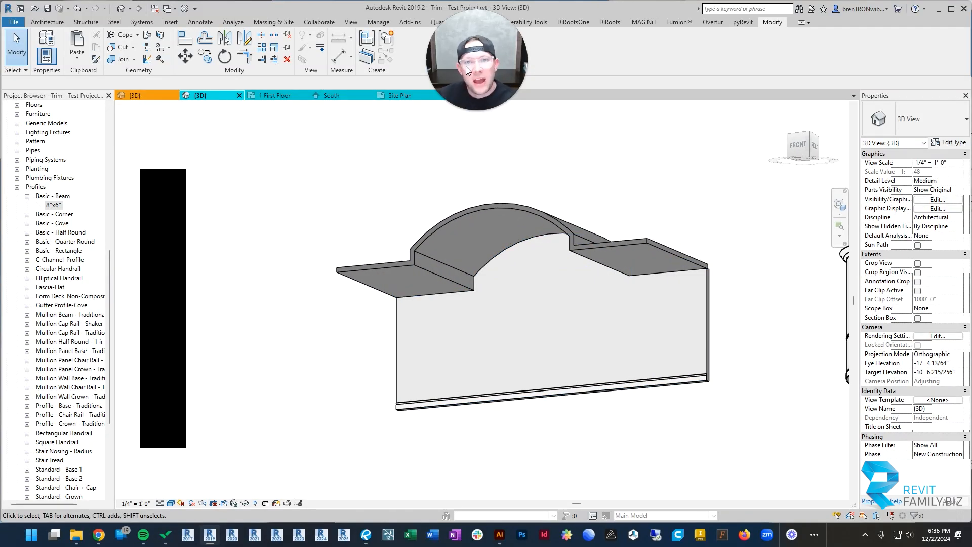
Step: Start an in-place model component and assign it to the Generic Models category
left_click(48, 23)
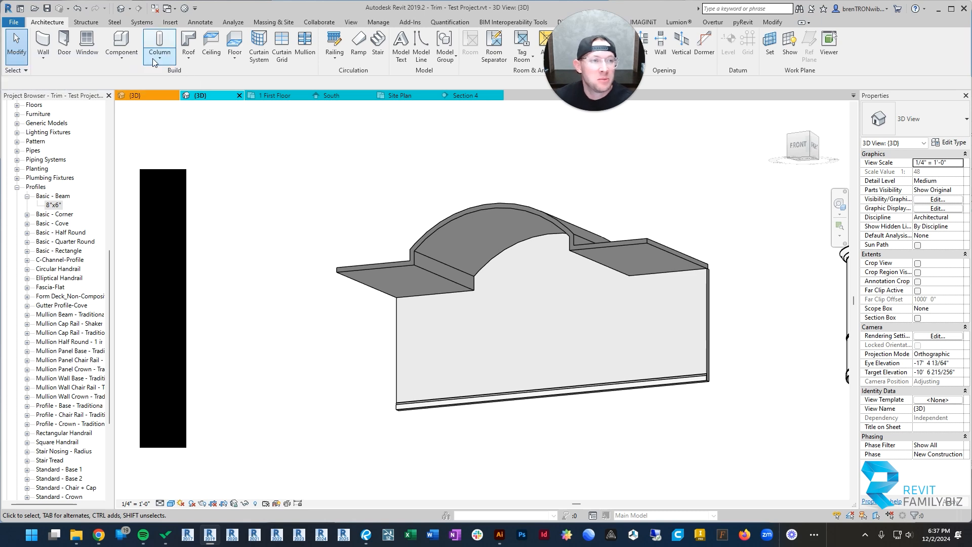
left_click(121, 59)
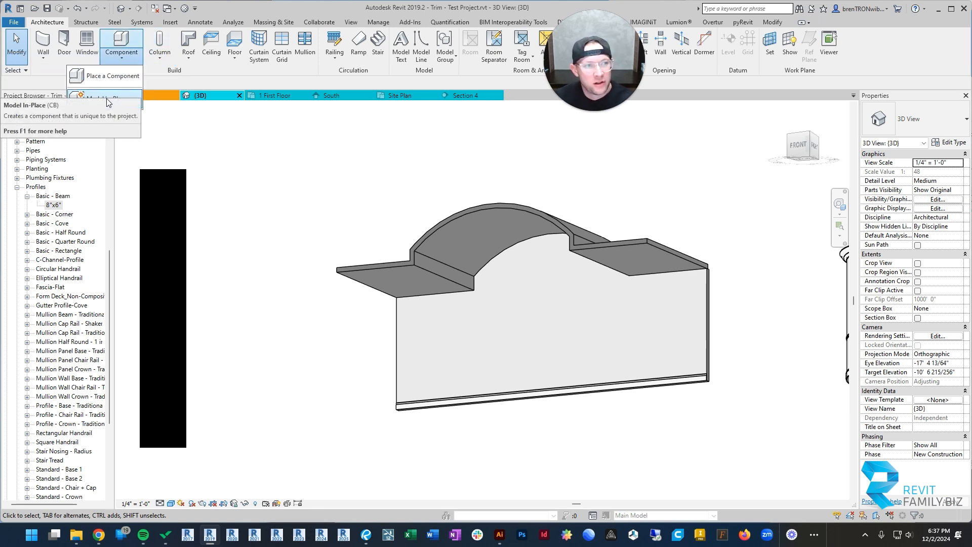
left_click(122, 100)
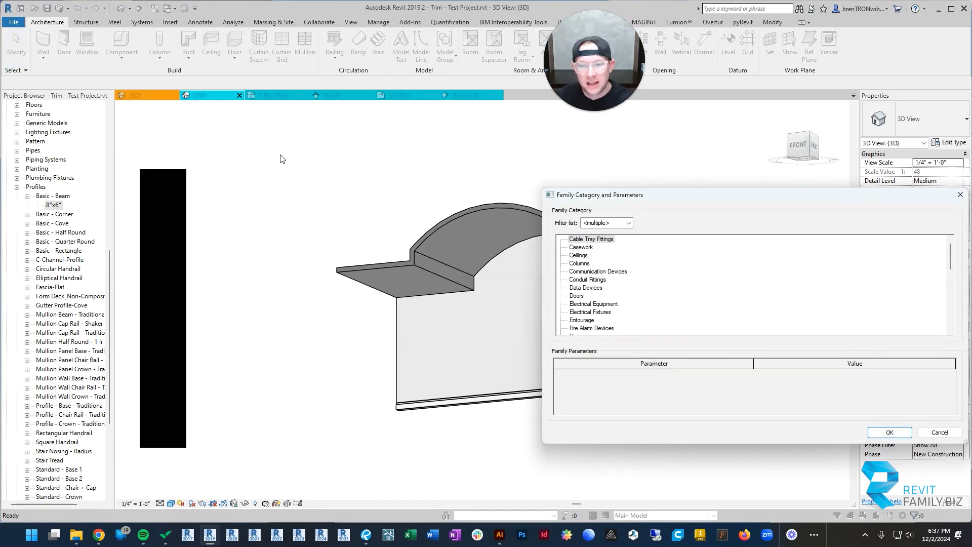
left_click_drag(655, 199, 502, 144)
scroll(439, 211, "down", 4)
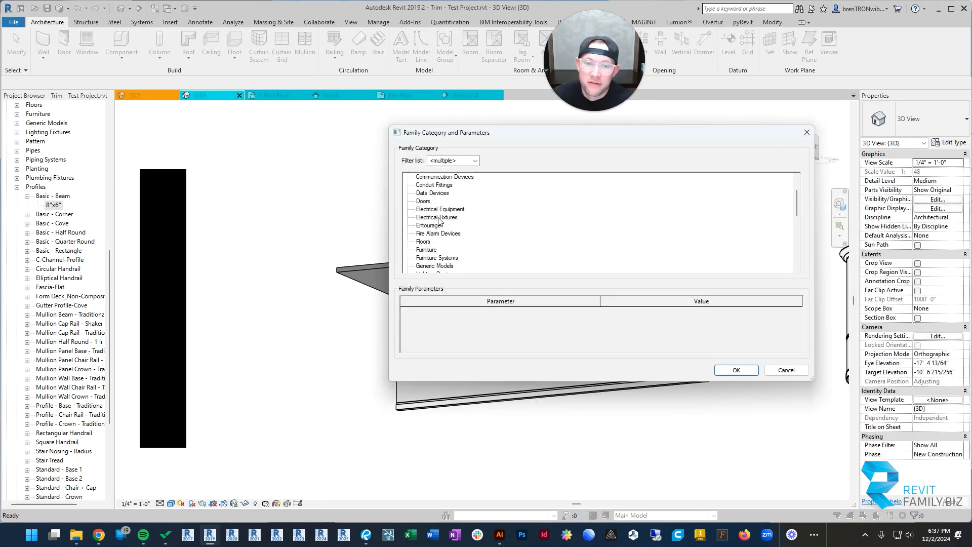
scroll(431, 208, "up", 3)
scroll(417, 195, "down", 1)
scroll(425, 208, "down", 9)
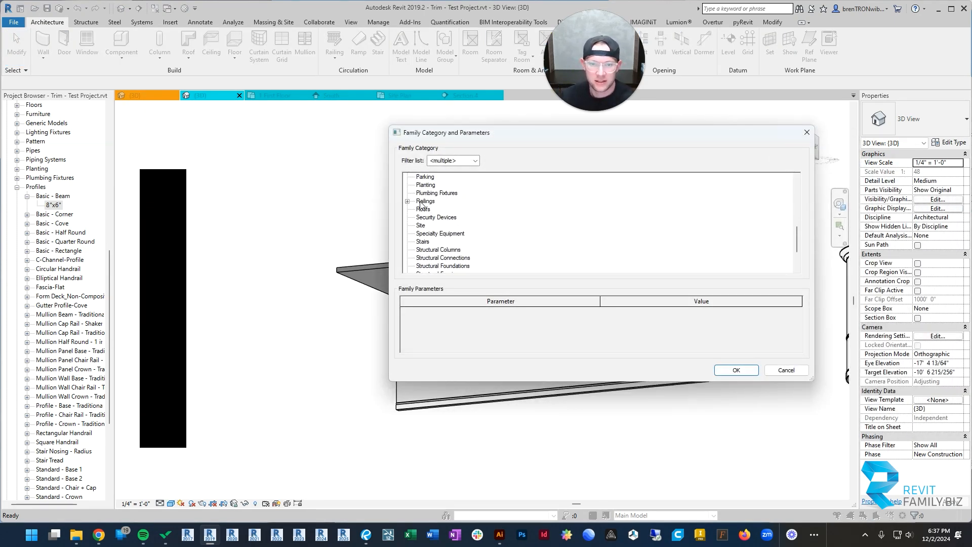
scroll(434, 219, "up", 7)
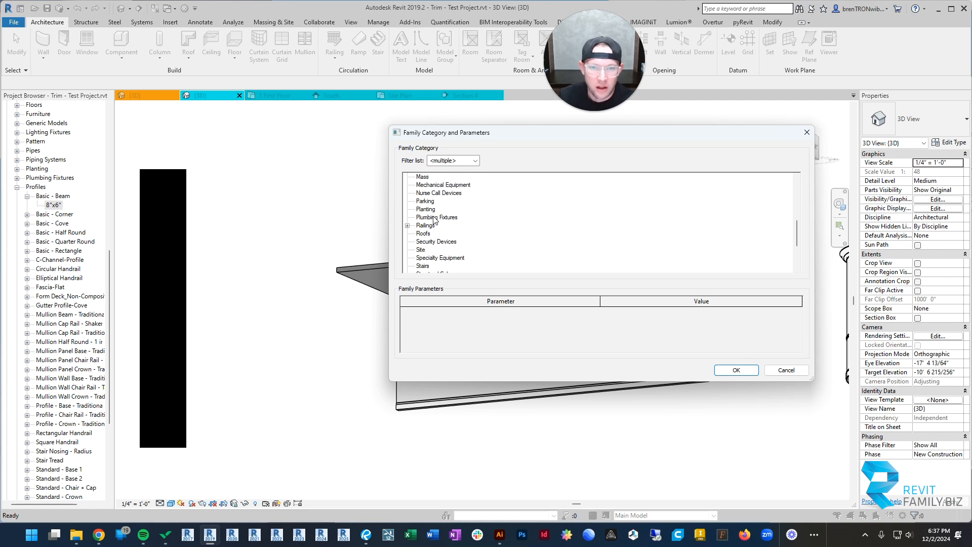
left_click(434, 219)
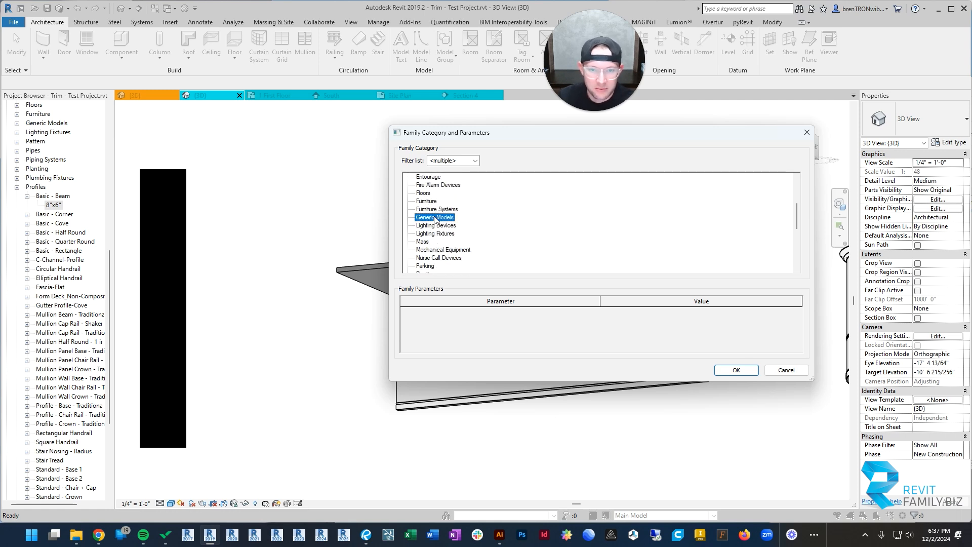
left_click(736, 370)
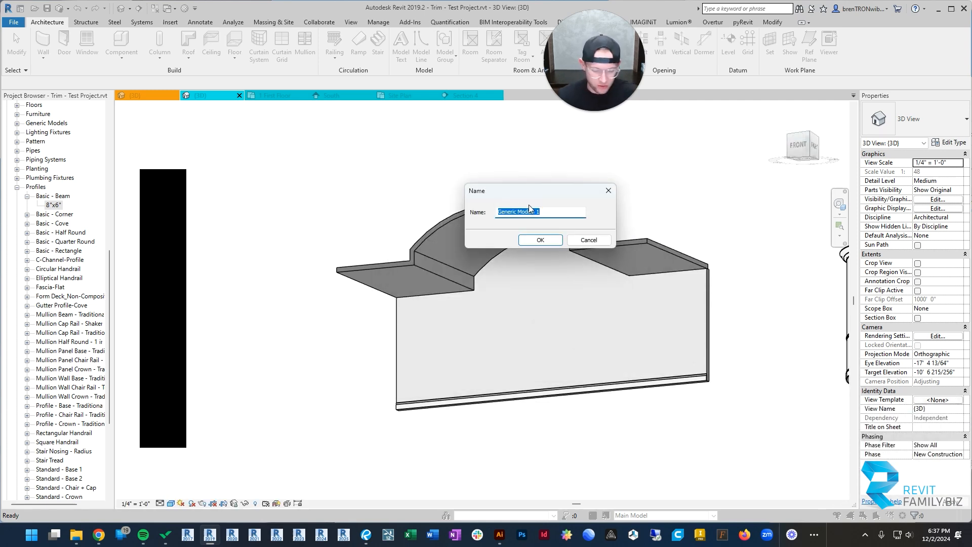
Step: Name the in-place family Barrel Beams and enter the in-place editor
type("Barrel Beams")
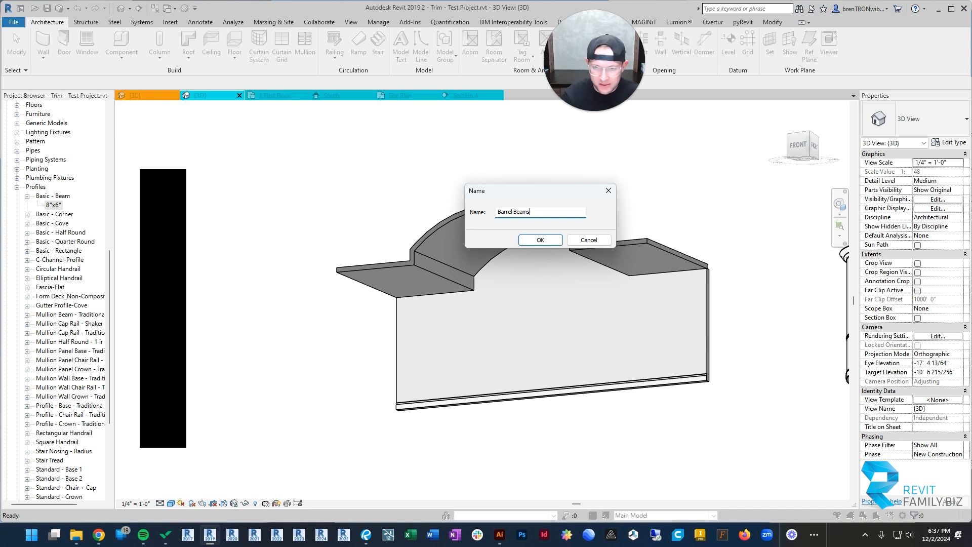
left_click(554, 242)
left_click(524, 248)
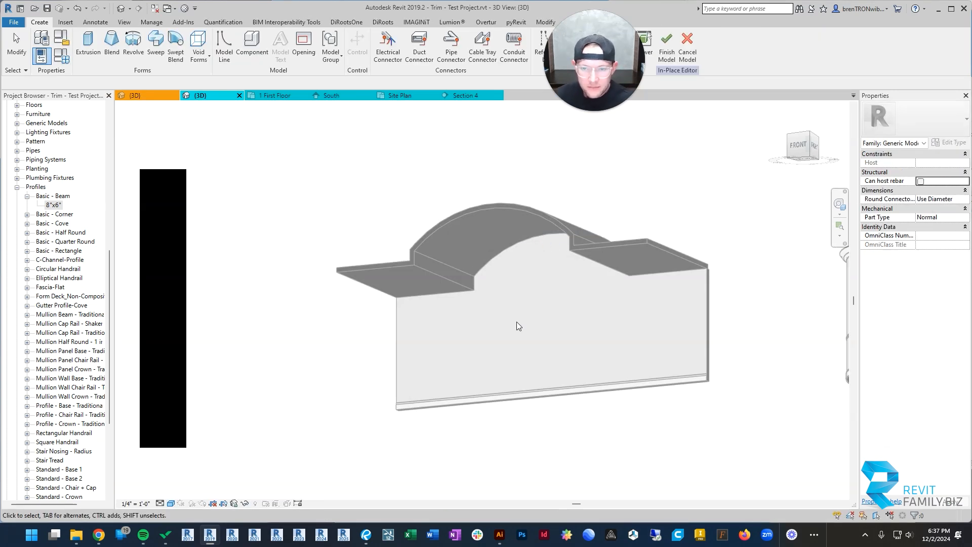
Step: Start a Sweep in the in-place family and display the active work plane
middle_click_drag(497, 297, 544, 152, "shift")
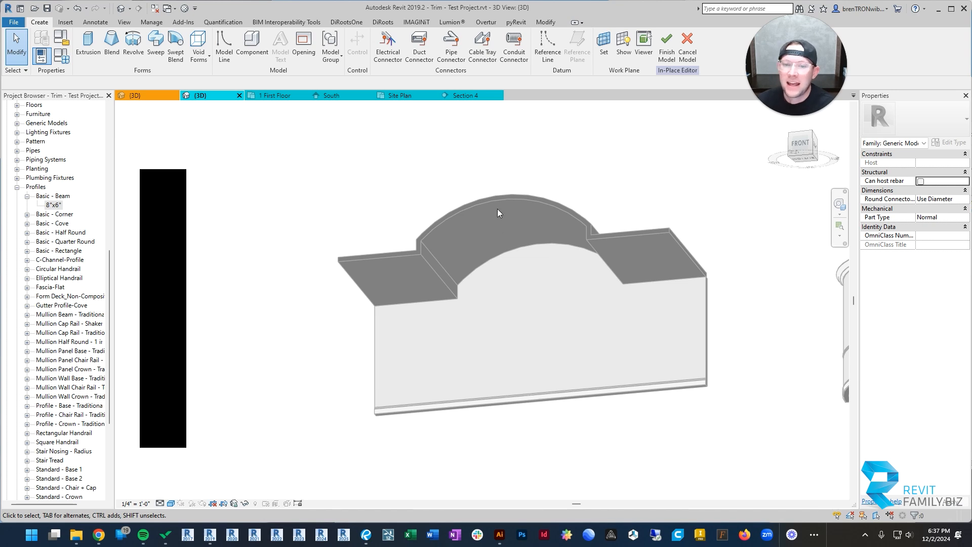
middle_click_drag(513, 264, 515, 318, "shift")
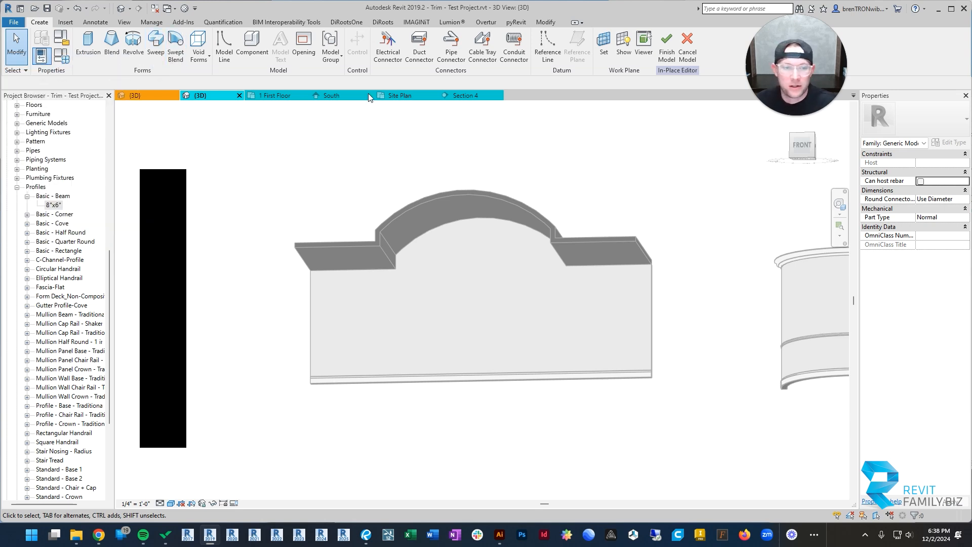
mouse_move(445, 199)
middle_mouse_down("shift")
mouse_move(430, 217)
mouse_move(432, 208)
middle_mouse_up("shift")
left_click(155, 41)
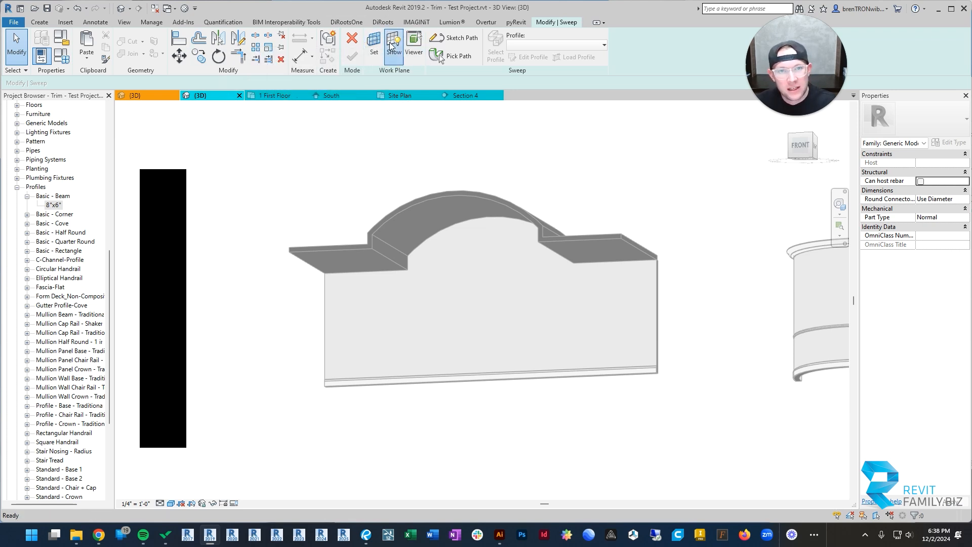
left_click(397, 59)
Step: Examine where the current work plane lies in relation to the wall and the barrel ceiling
middle_click_drag(566, 234, 456, 253, "shift")
scroll(512, 250, "down", 4)
scroll(551, 224, "up", 8)
scroll(422, 275, "up", 5)
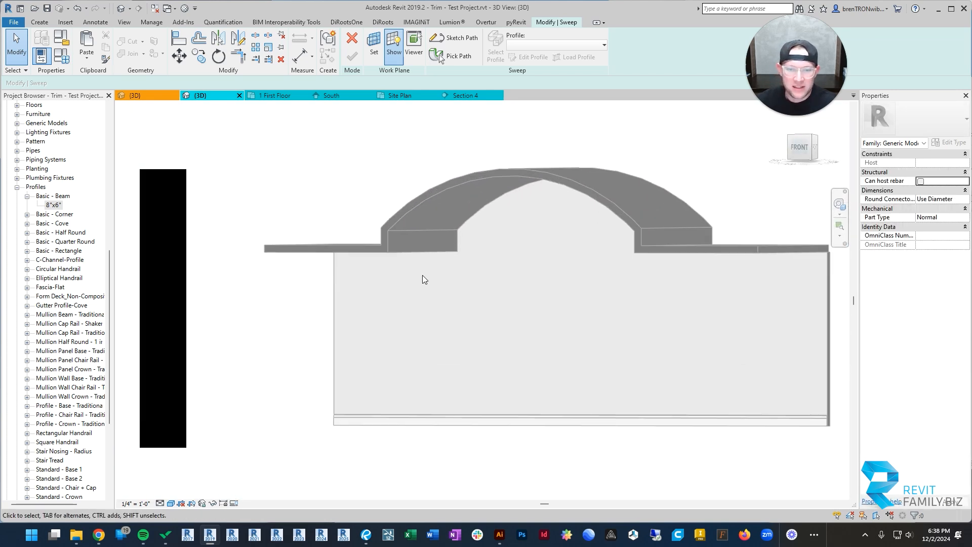
scroll(619, 224, "down", 3)
middle_click_drag(642, 272, 522, 259, "shift")
scroll(612, 279, "down", 4)
scroll(576, 269, "up", 4)
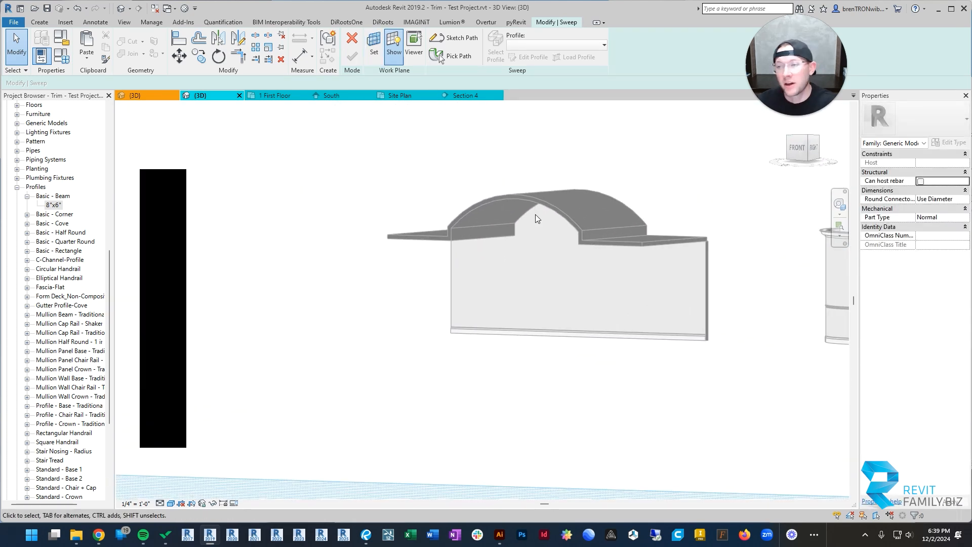
Step: Set the sweep's work plane with Pick a plane, using the front face of the wall under the barrel ceiling
left_click(374, 44)
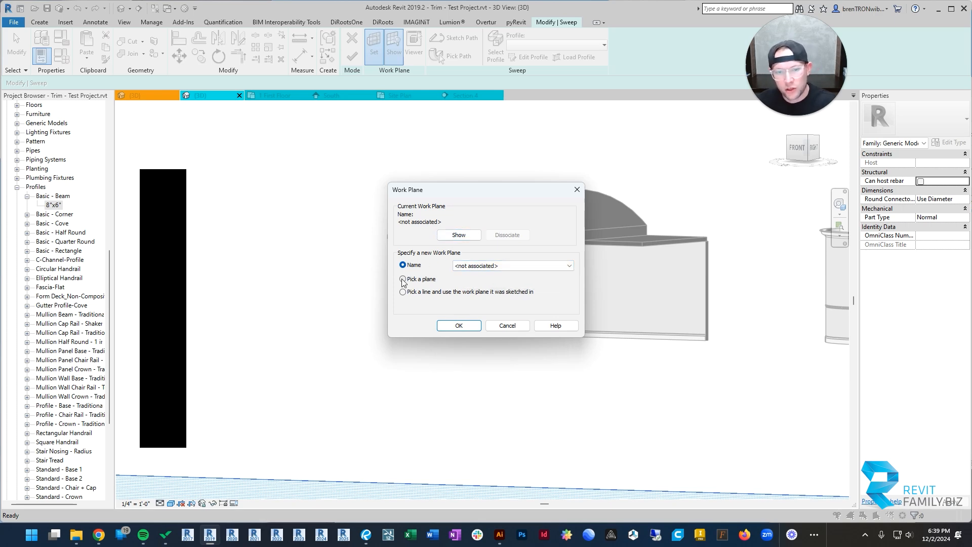
left_click(459, 326)
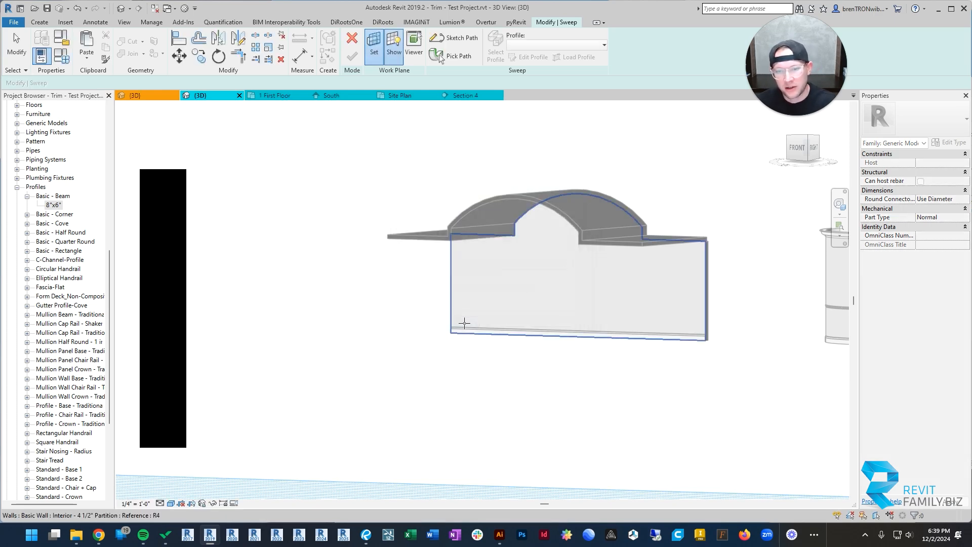
middle_click_drag(488, 262, 496, 212, "shift")
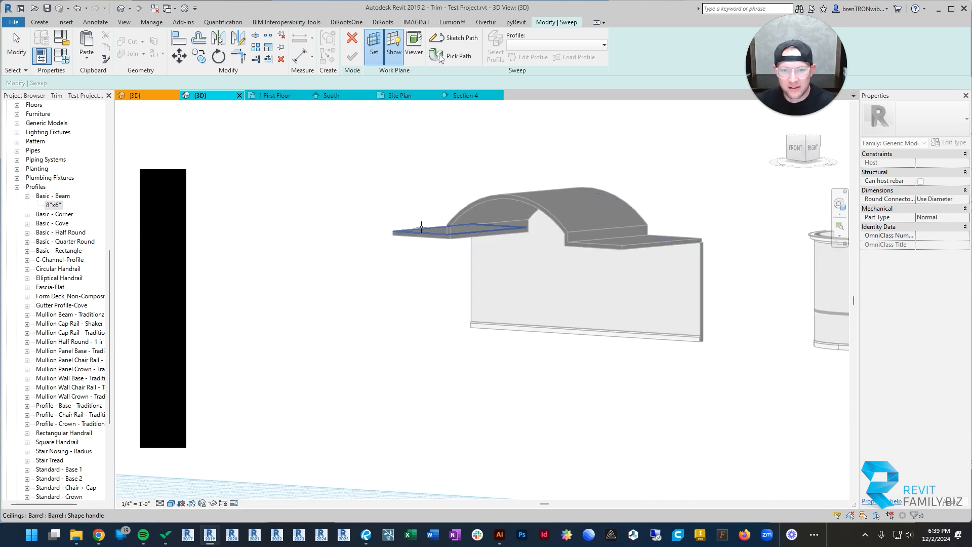
left_click(519, 285)
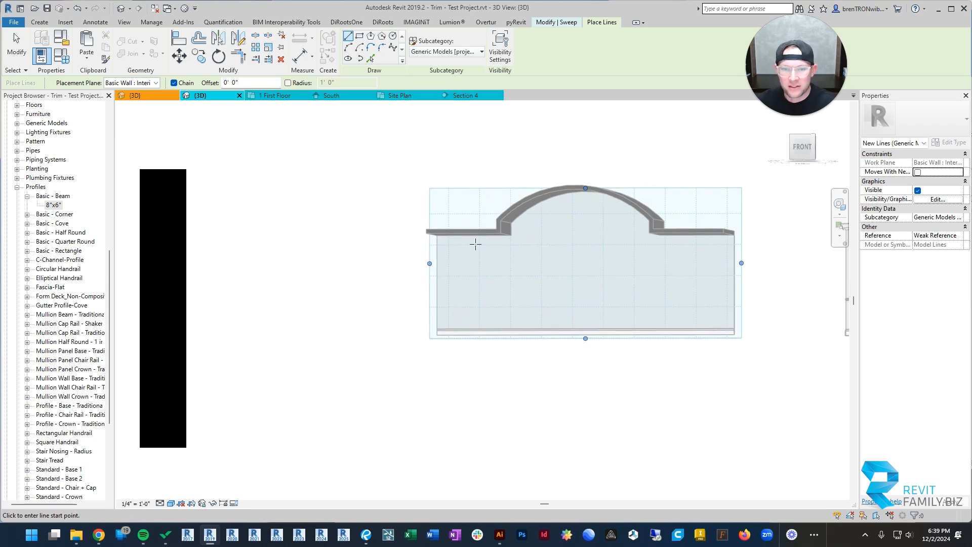
Step: Turn off the work plane display so the wall and barrel ceiling are unobstructed
middle_click_drag(758, 220, 631, 221, "shift")
middle_click_drag(530, 263, 505, 251, "shift")
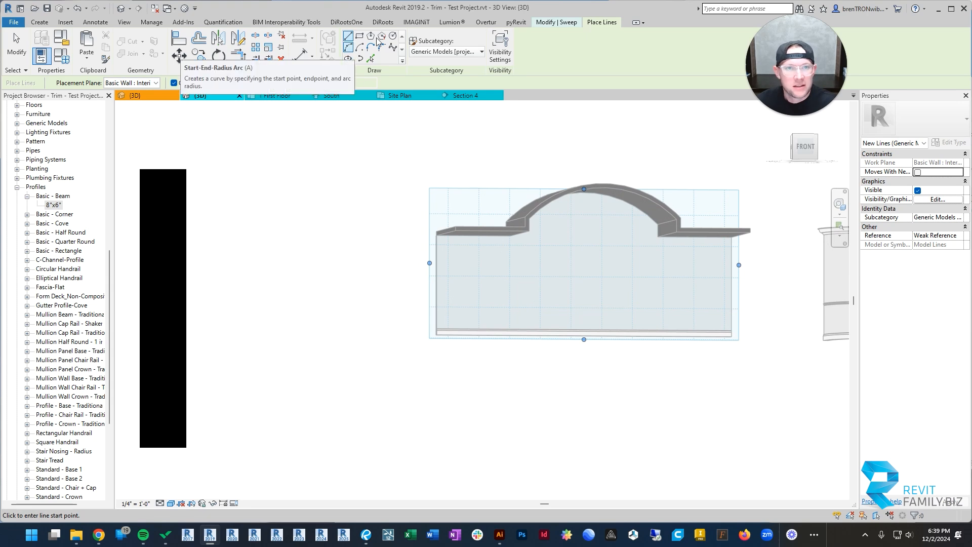
left_click(40, 22)
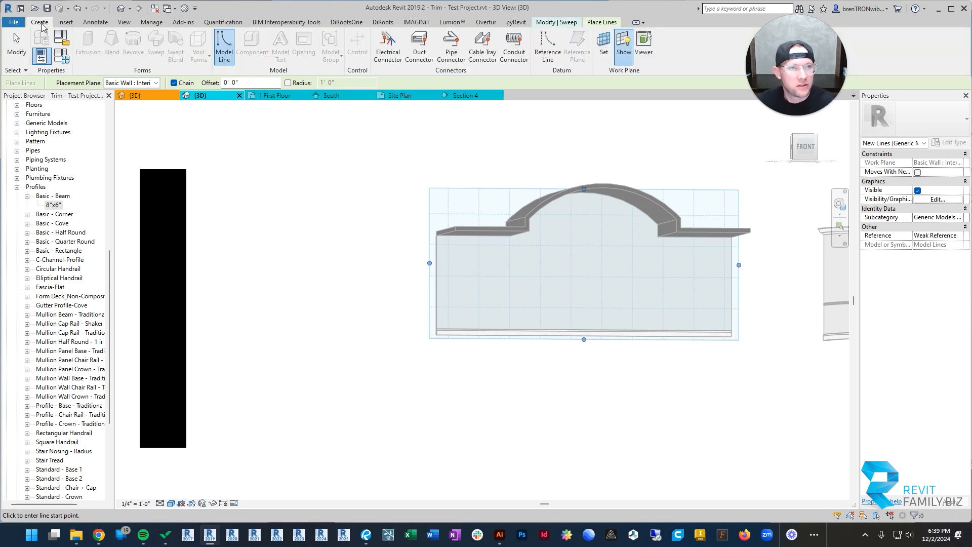
left_click(631, 45)
middle_click_drag(652, 326, 627, 273, "shift")
scroll(576, 212, "up", 3)
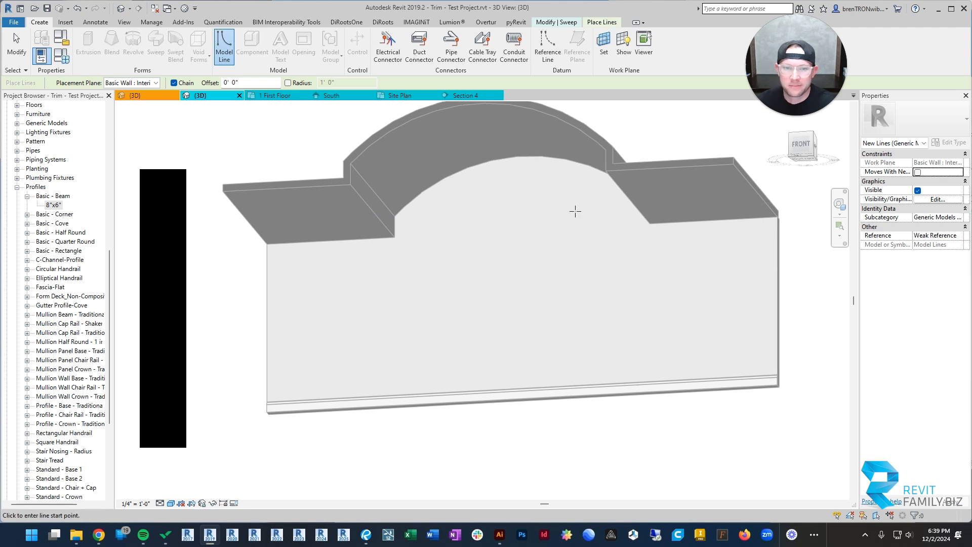
Step: Start the sweep path sketch and pick one flat ceiling edge, the adjoining short vertical edge and the barrel arc with Pick Lines
middle_click_drag(575, 212, 614, 223)
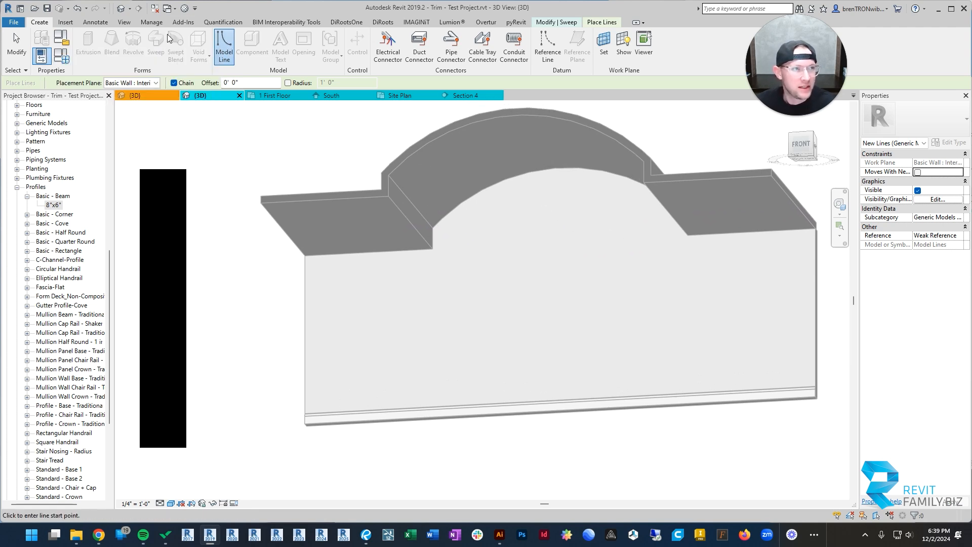
left_click(558, 22)
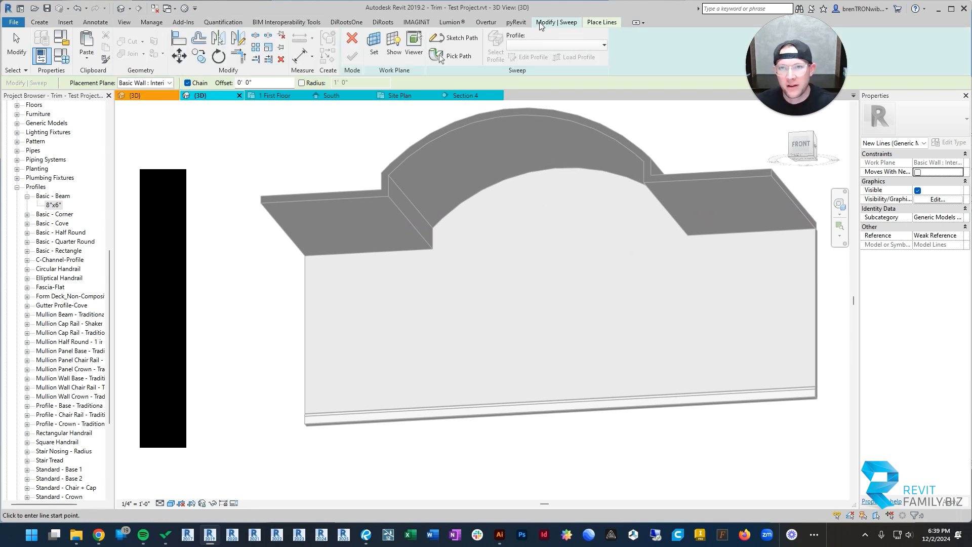
left_click(470, 36)
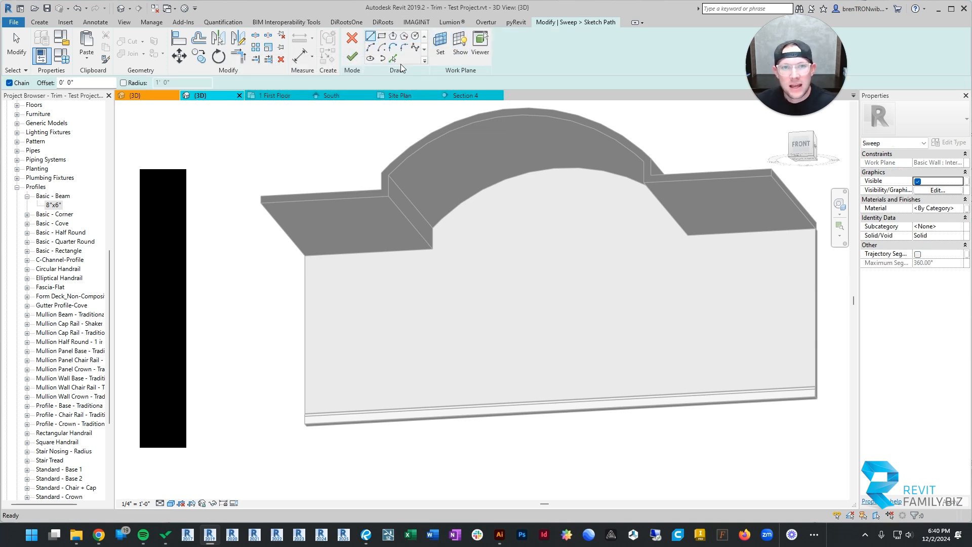
left_click(393, 59)
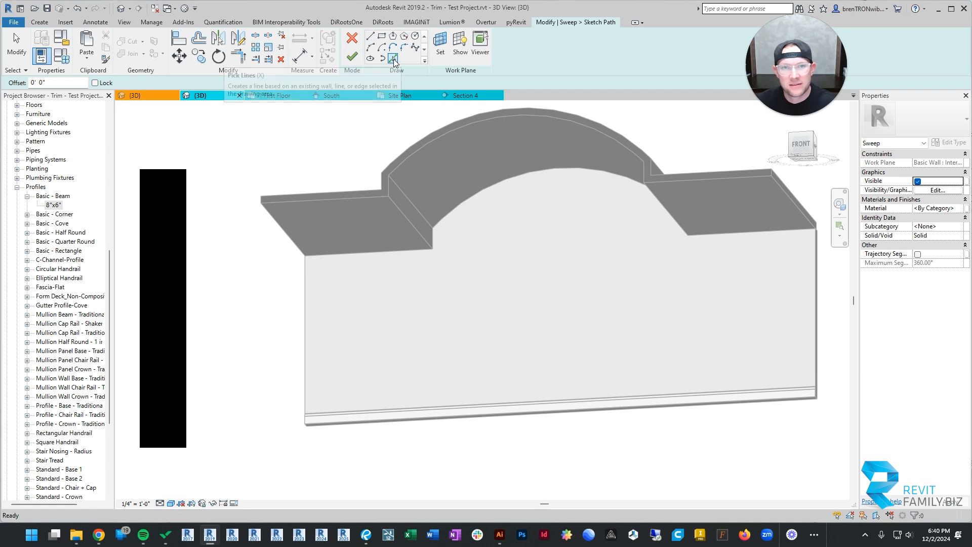
left_click(370, 35)
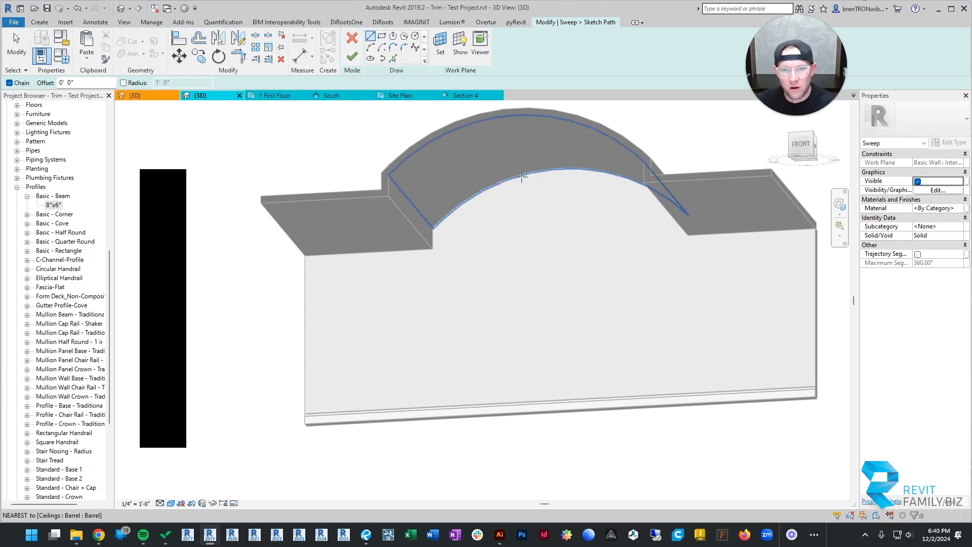
left_click(394, 58)
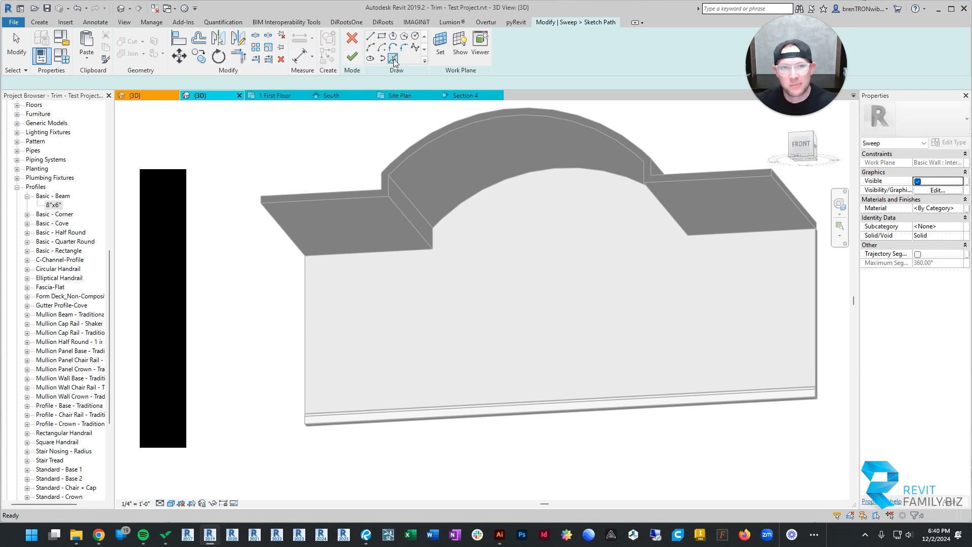
left_click(391, 248)
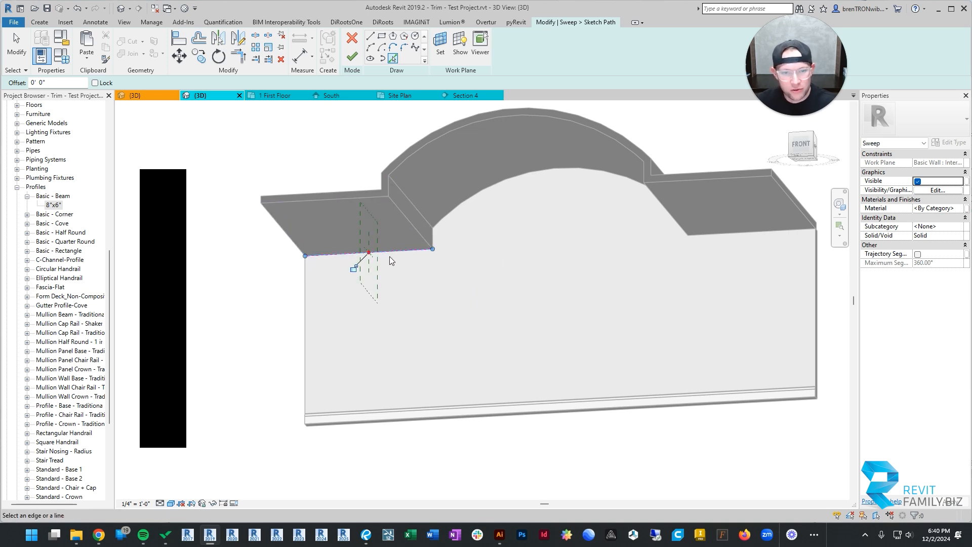
left_click(433, 241)
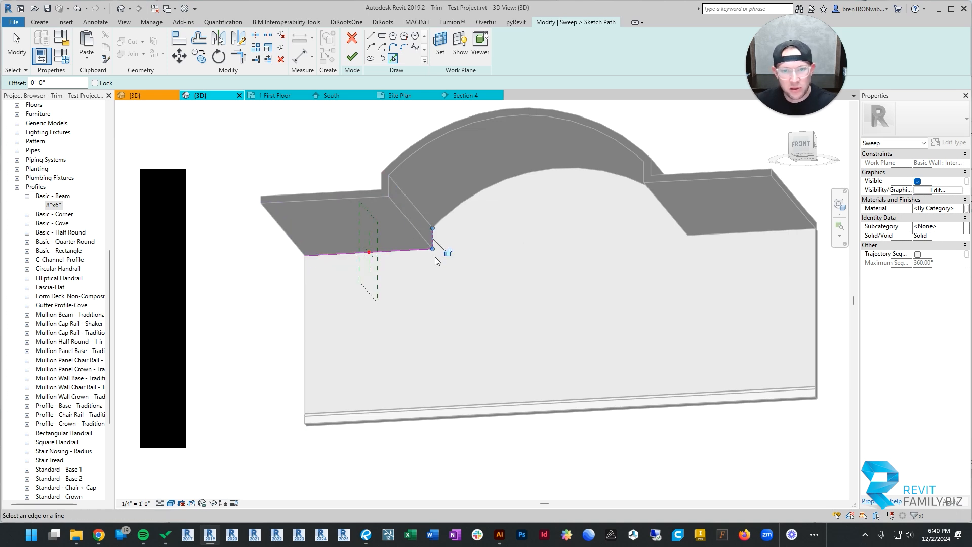
left_click(450, 215)
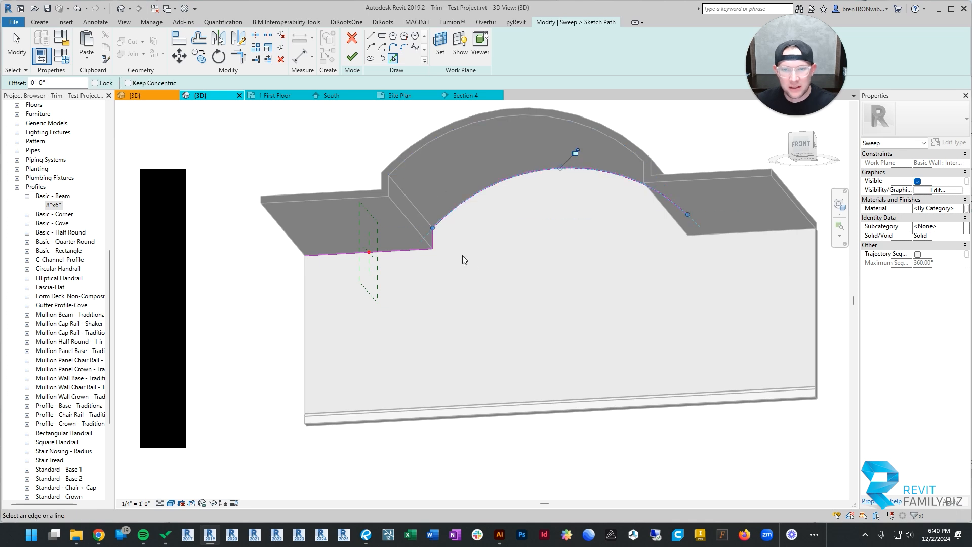
Step: Add the vertical edge and flat ceiling edge on the other side of the barrel, and finish the sweep path
mouse_move(531, 225)
middle_mouse_down("shift")
mouse_move(560, 244)
mouse_move(655, 234)
mouse_move(651, 218)
middle_mouse_up("shift")
left_click(651, 218)
mouse_move(701, 244)
middle_mouse_down("shift")
mouse_move(610, 309)
mouse_move(542, 268)
middle_mouse_up("shift")
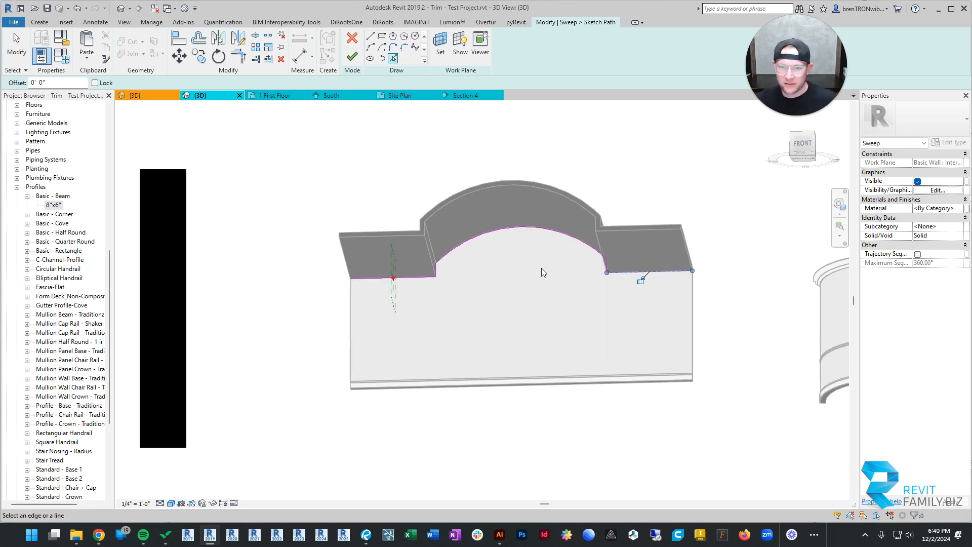
left_click(353, 55)
Step: Assign the Basic - Beam:8"x6" profile to the sweep
mouse_move(537, 319)
middle_mouse_down("shift")
mouse_move(647, 322)
mouse_move(552, 341)
middle_mouse_up("shift")
scroll(398, 280, "up", 3)
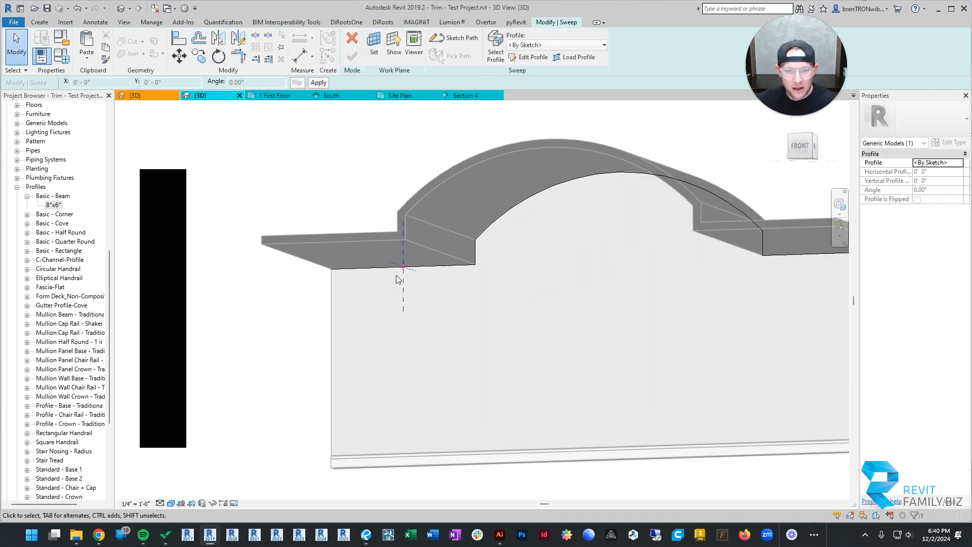
scroll(401, 275, "up", 2)
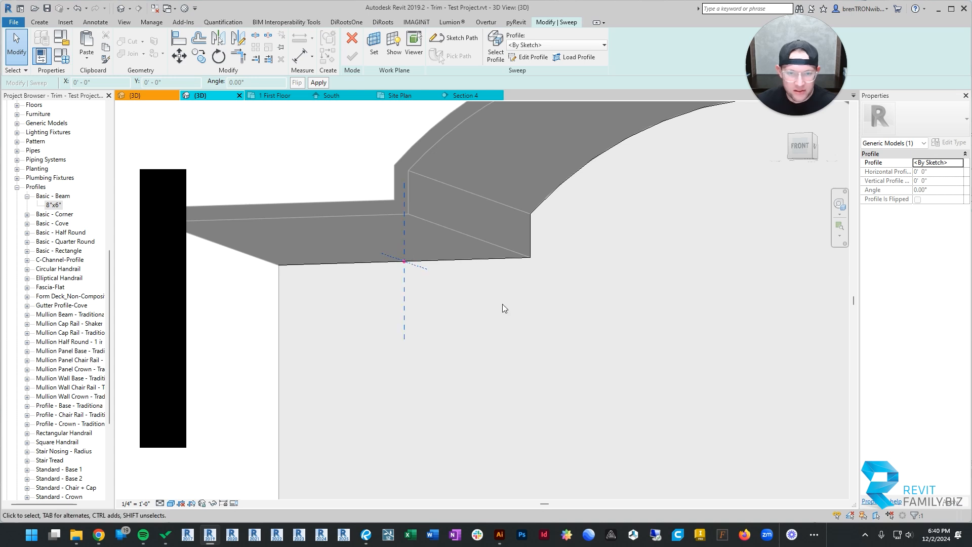
middle_click_drag(504, 306, 379, 289, "shift")
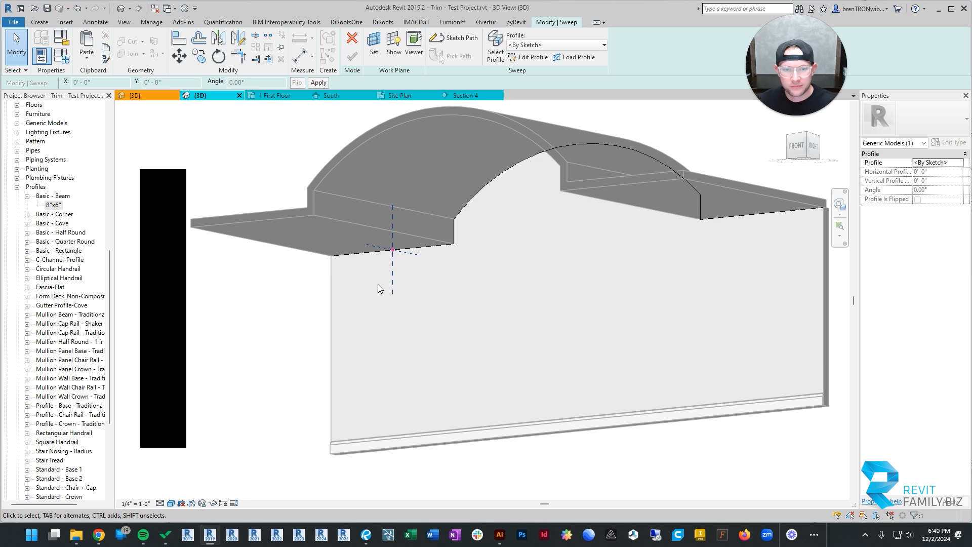
left_click(349, 262)
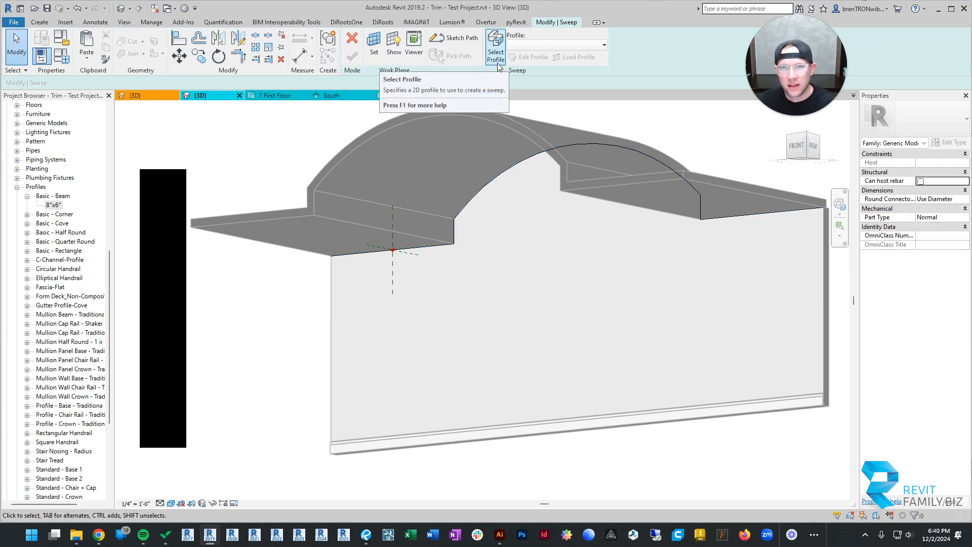
left_click(496, 55)
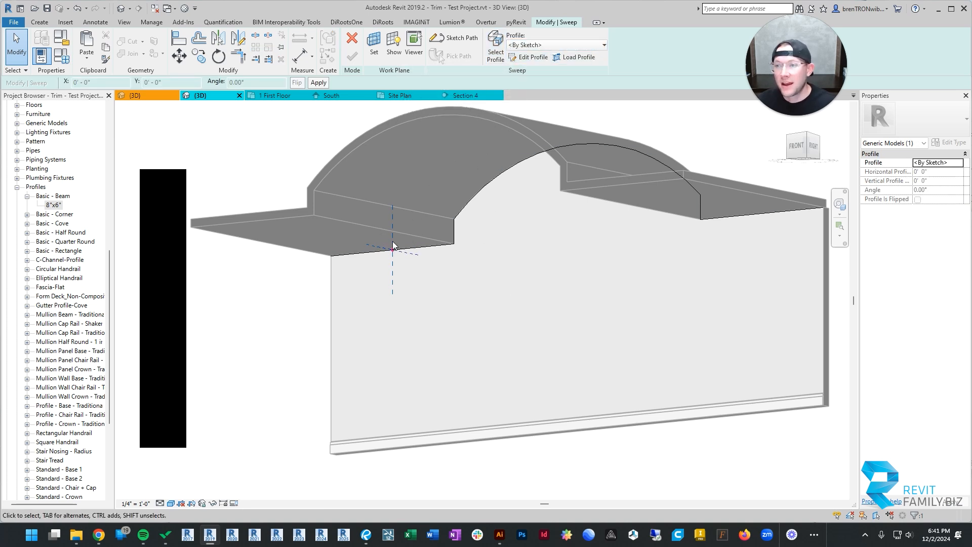
left_click(527, 46)
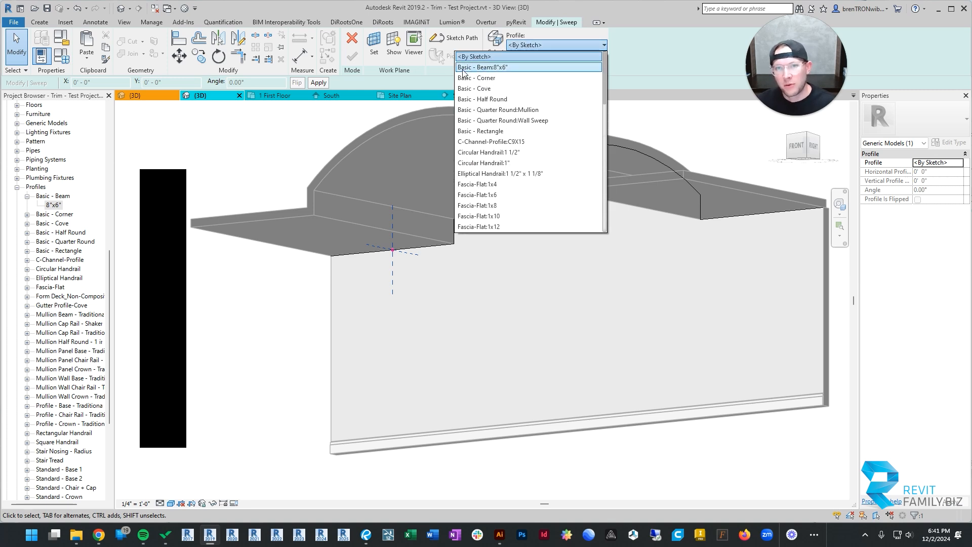
left_click(504, 67)
Step: Rotate the beam profile to an angle of -90° so its open side faces up to the ceiling
scroll(396, 280, "up", 5)
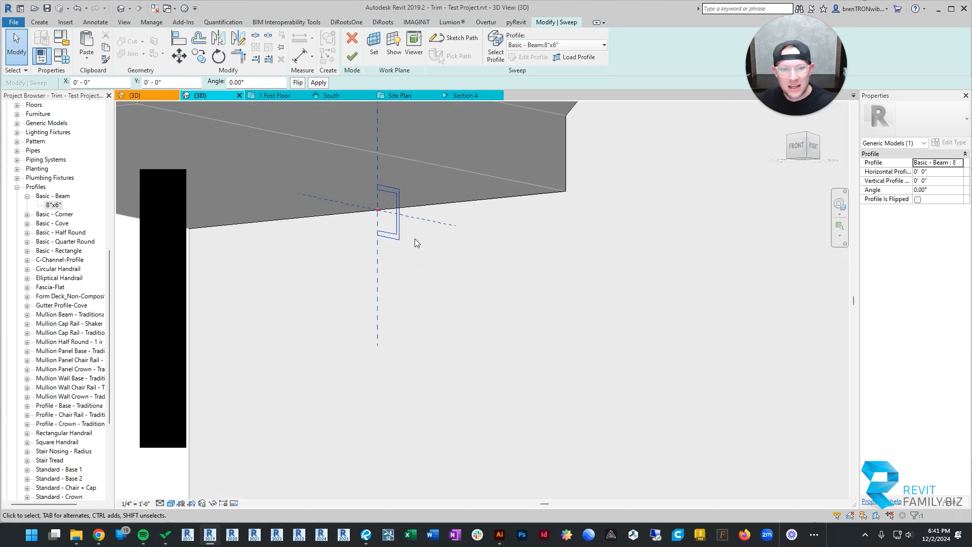
middle_click_drag(415, 238, 397, 220, "shift")
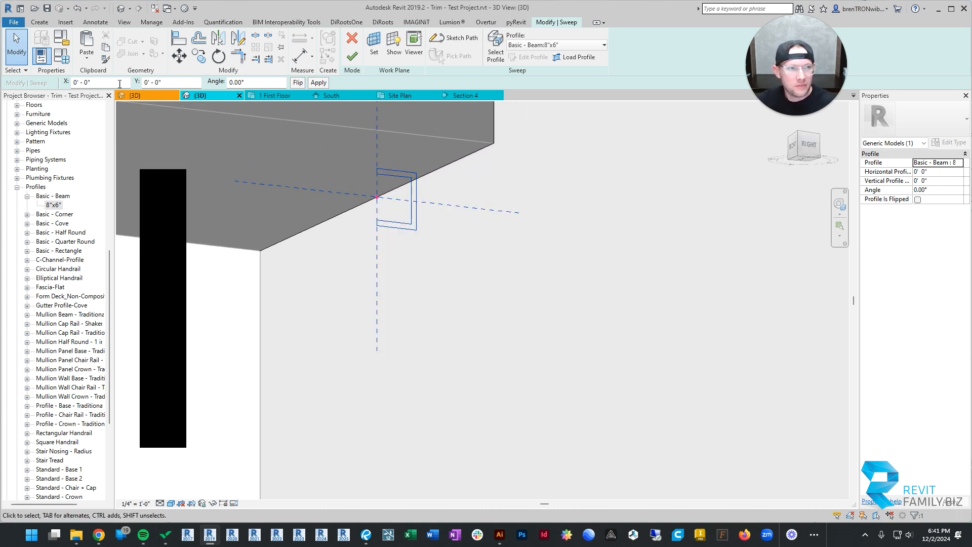
left_click(396, 172)
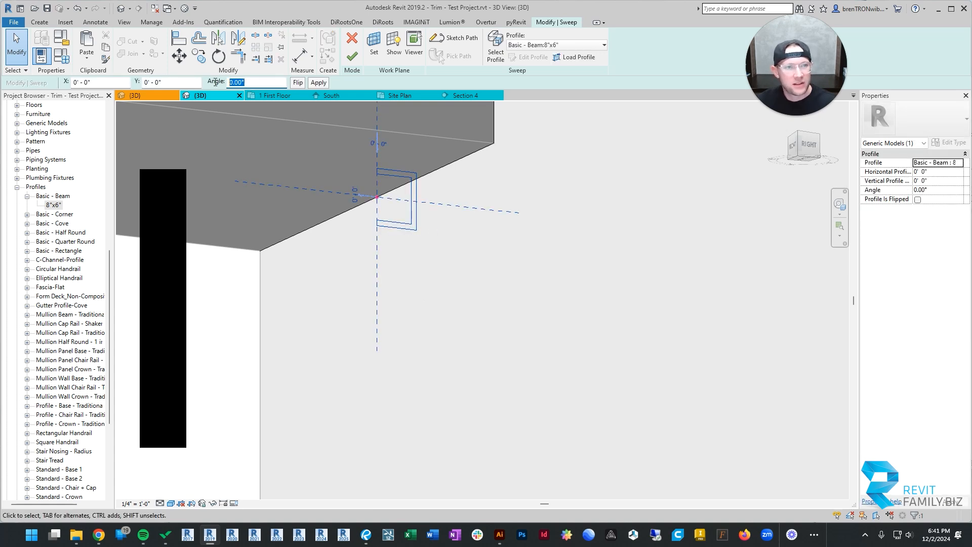
type("90")
key("Return")
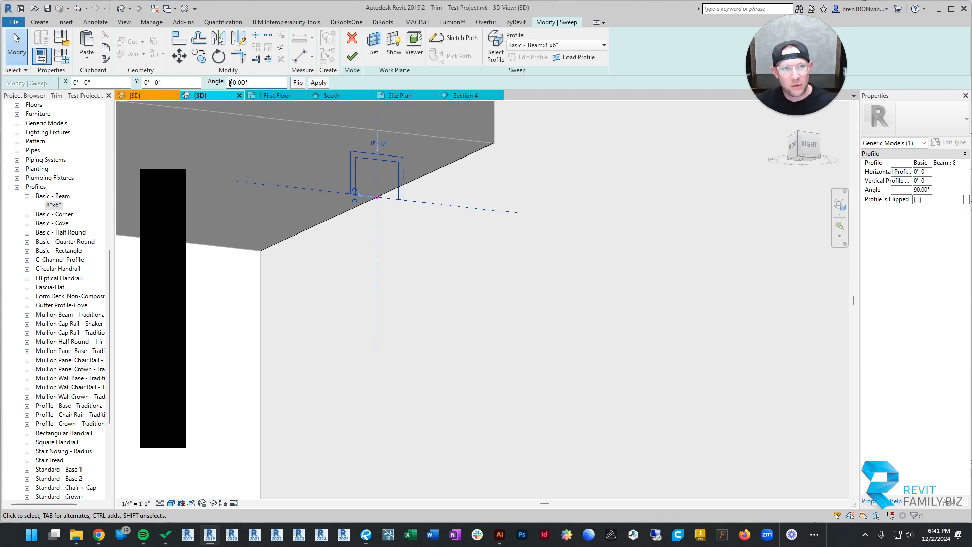
key("Return")
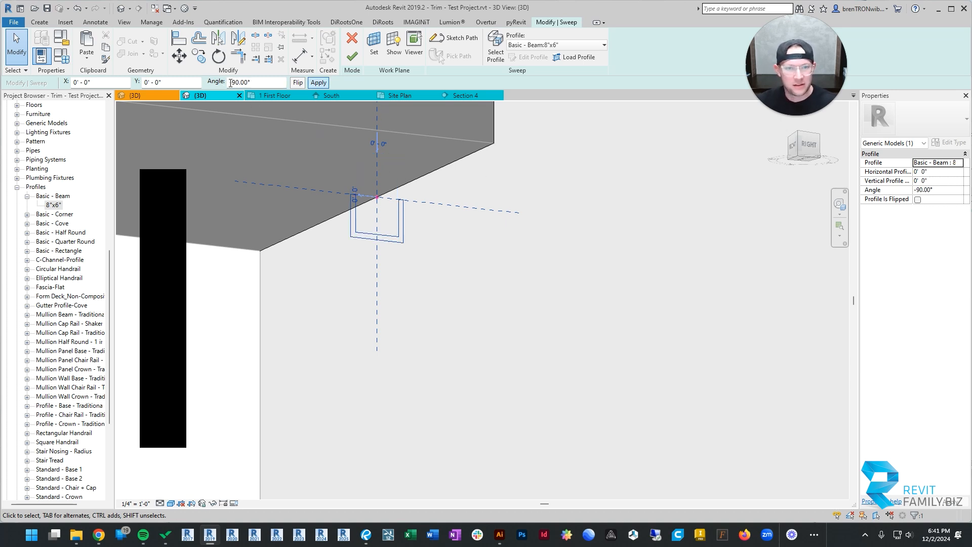
Step: Set the beam profile's Y offset to 0' - 4"
middle_click_drag(394, 278, 373, 274, "shift")
middle_click_drag(380, 214, 418, 214, "shift")
middle_click_drag(310, 194, 341, 259, "shift")
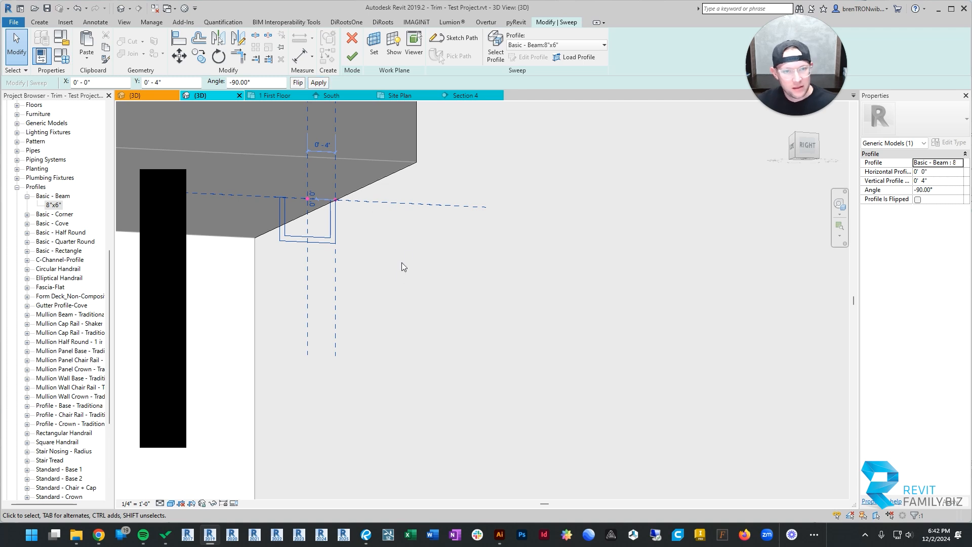
Step: Check the profile's position against the wall and ceiling, and finish the beam sweep
left_click(433, 310)
mouse_move(433, 311)
middle_mouse_down("shift")
mouse_move(378, 281)
mouse_move(427, 313)
middle_mouse_up("shift")
left_click(330, 199)
middle_click_drag(330, 198, 330, 319, "shift")
left_click(241, 371)
middle_click_drag(241, 372, 500, 407, "shift")
left_click(352, 55)
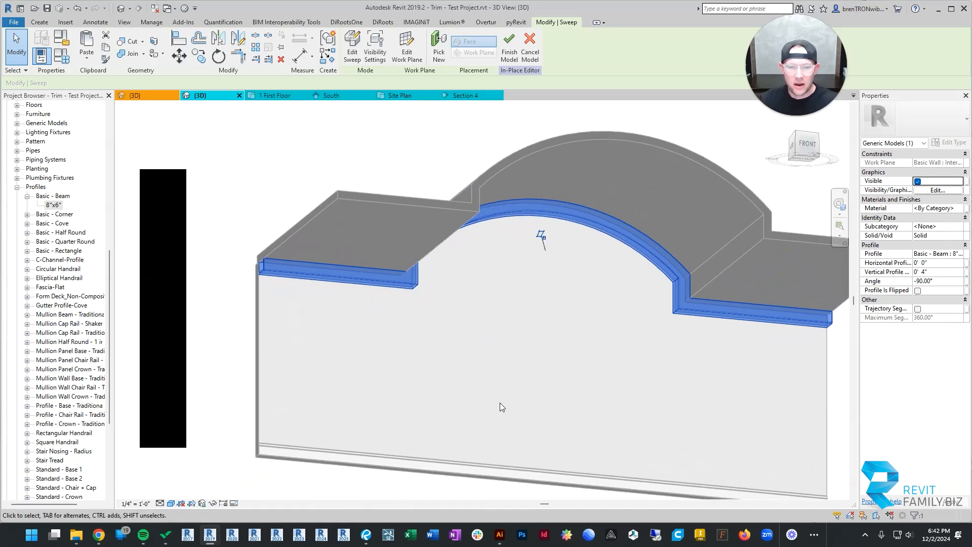
left_click(500, 404)
Step: Assign the Wood - White Oak material to the beam sweep, searching the project materials for wood
middle_click_drag(613, 371, 681, 314, "shift")
scroll(681, 314, "down", 5)
scroll(523, 304, "up", 2)
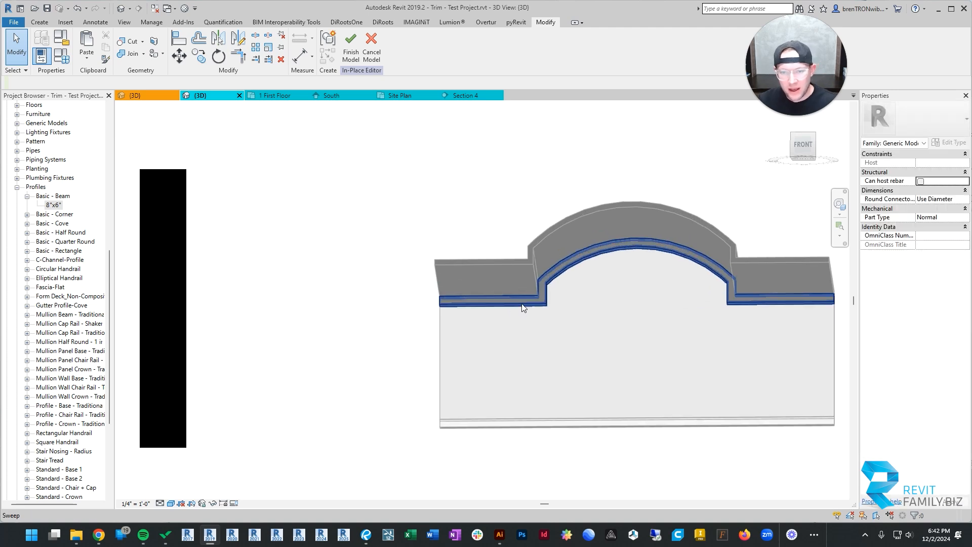
left_click(523, 307)
scroll(643, 318, "up", 3)
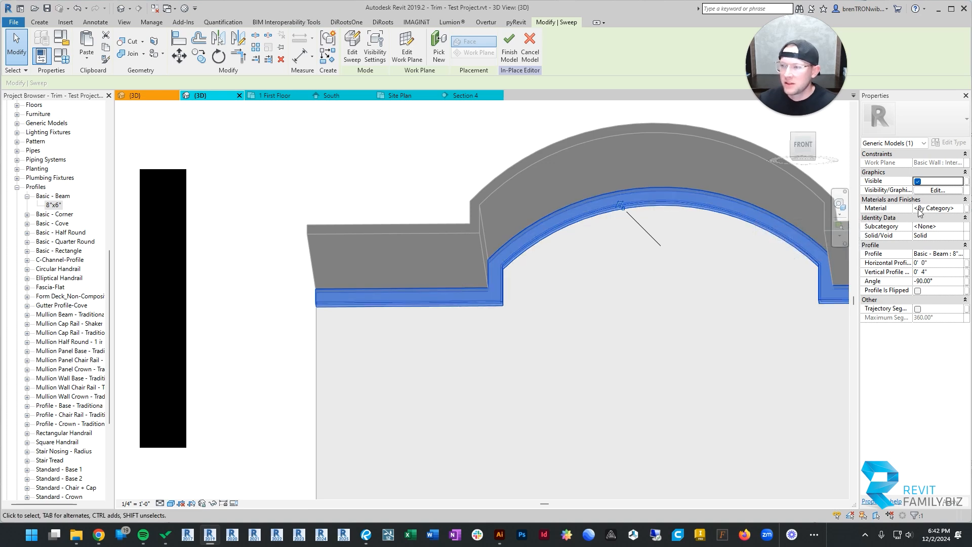
left_click(960, 209)
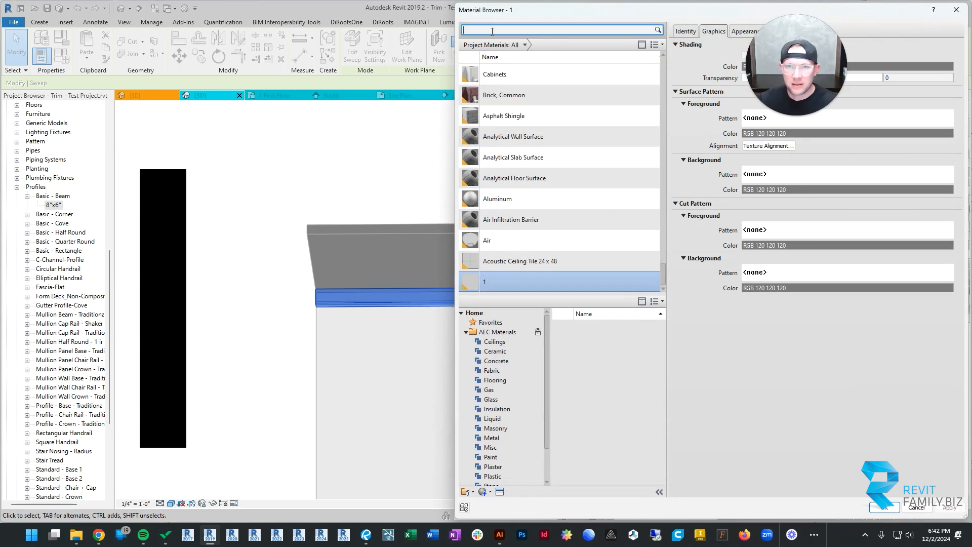
left_click(492, 30)
type("wood")
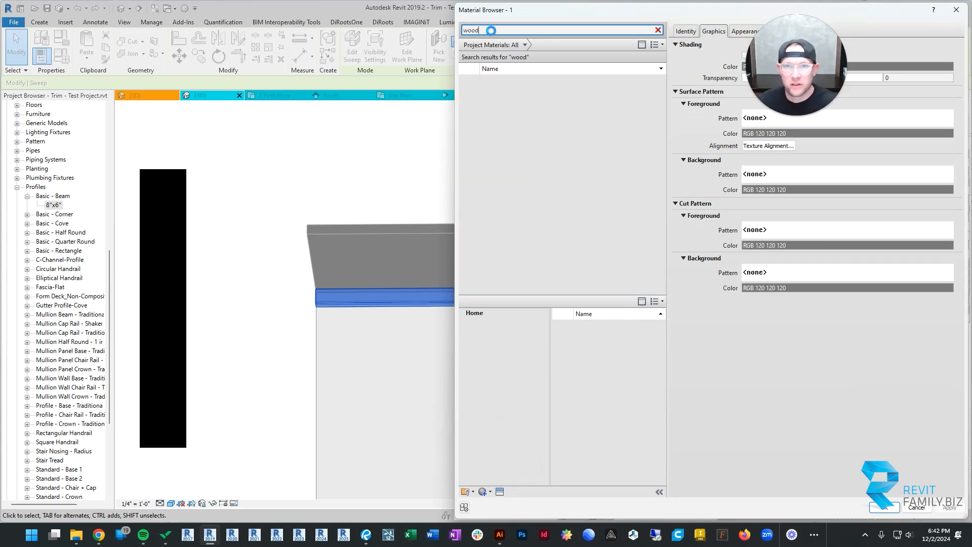
left_click(508, 168)
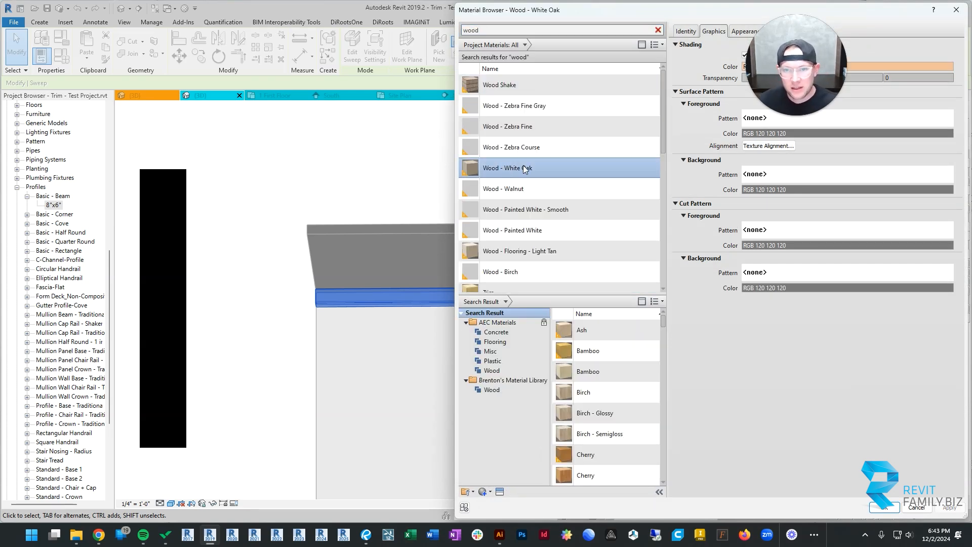
left_click(896, 509)
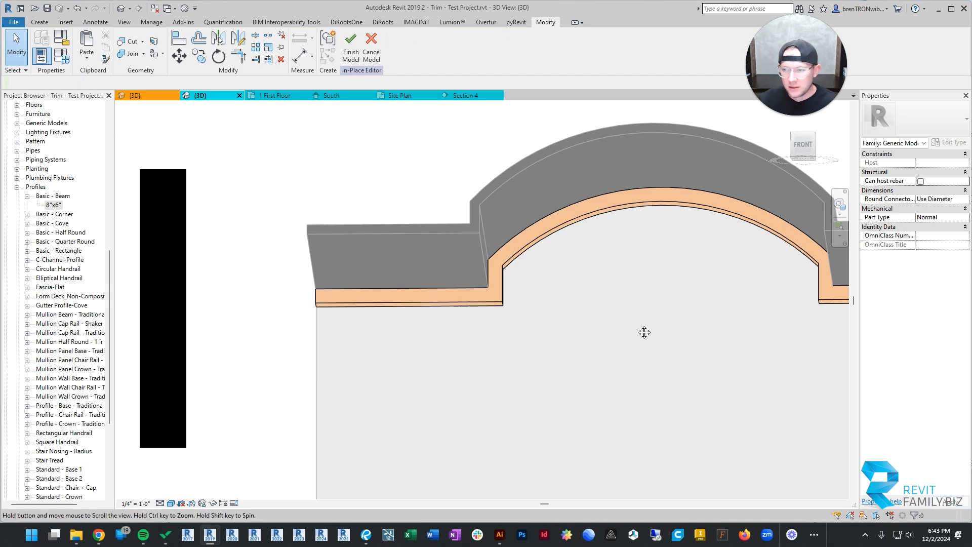
Step: Finish the in-place beam model and view it along the barrel ceiling
scroll(458, 290, "down", 2)
middle_click_drag(644, 332, 457, 266)
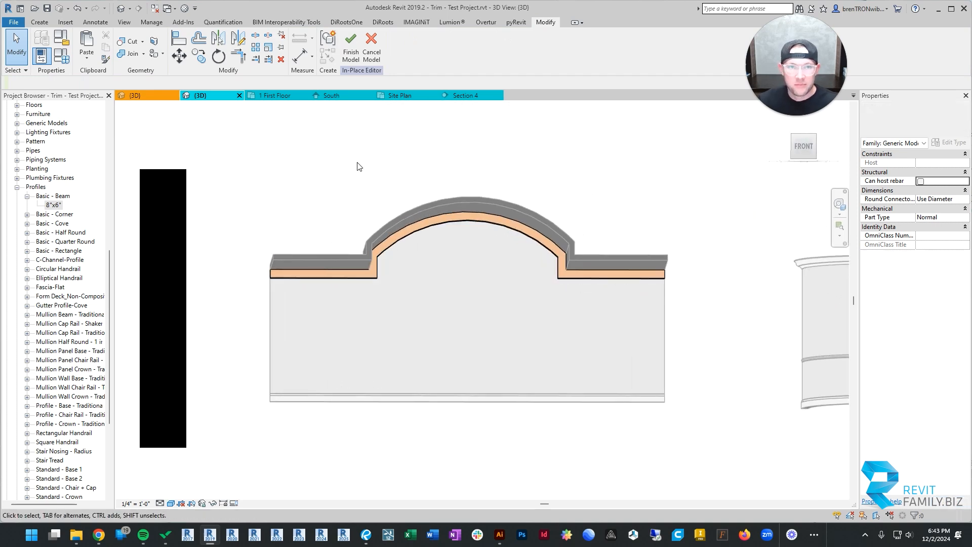
left_click(351, 54)
middle_click_drag(662, 217, 561, 302, "shift")
scroll(61, 183, "up", 1)
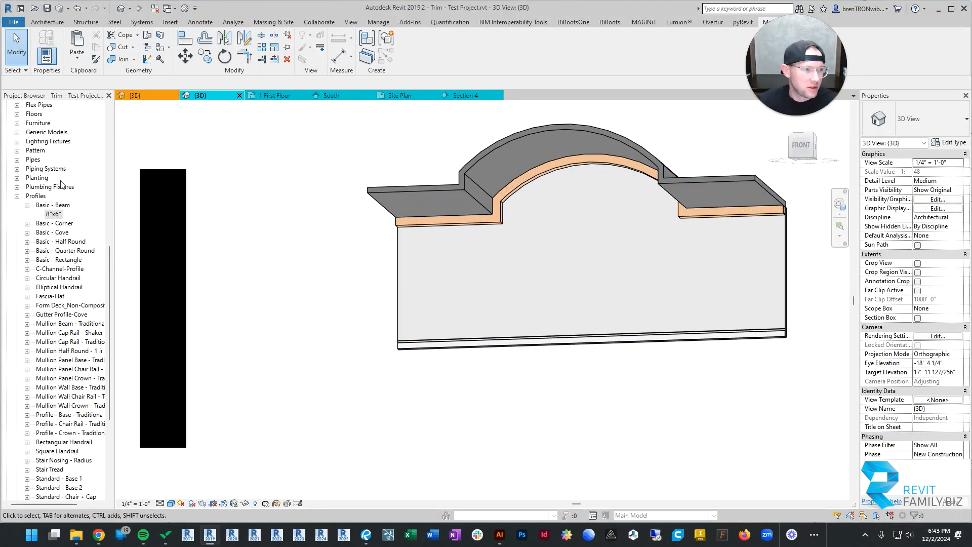
Step: Collapse the Profiles families and open the First Floor ceiling plan
left_click(17, 196)
scroll(16, 220, "up", 6)
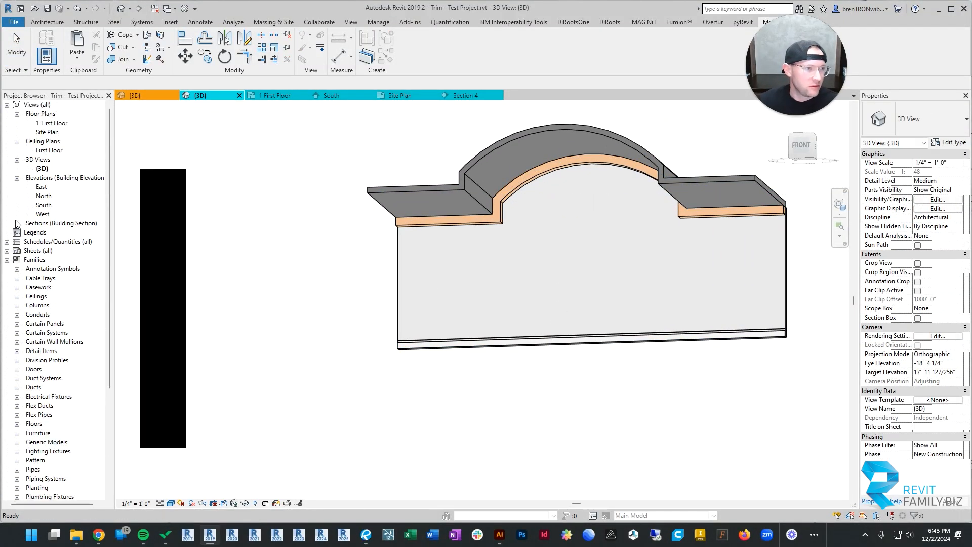
left_click(49, 151)
double_click(48, 151)
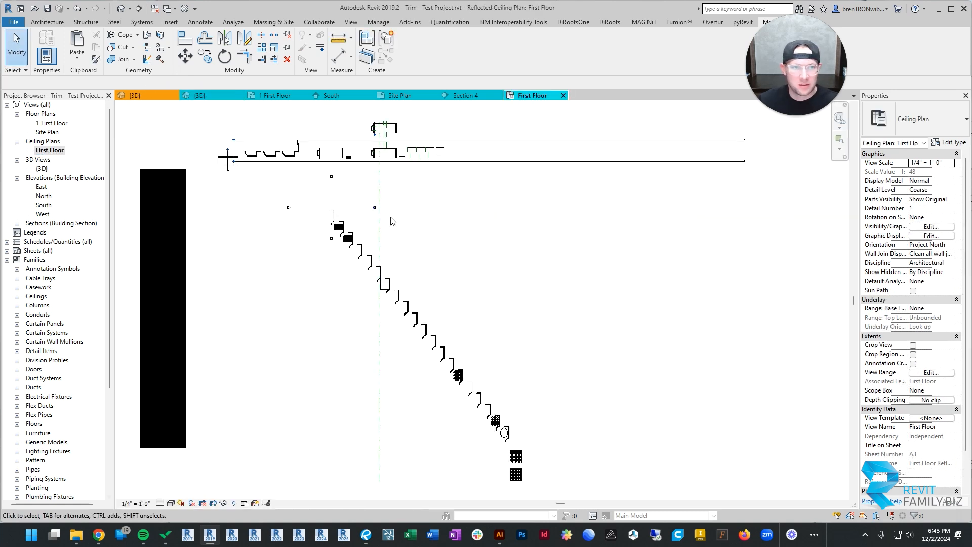
scroll(219, 179, "up", 4)
scroll(267, 200, "up", 7)
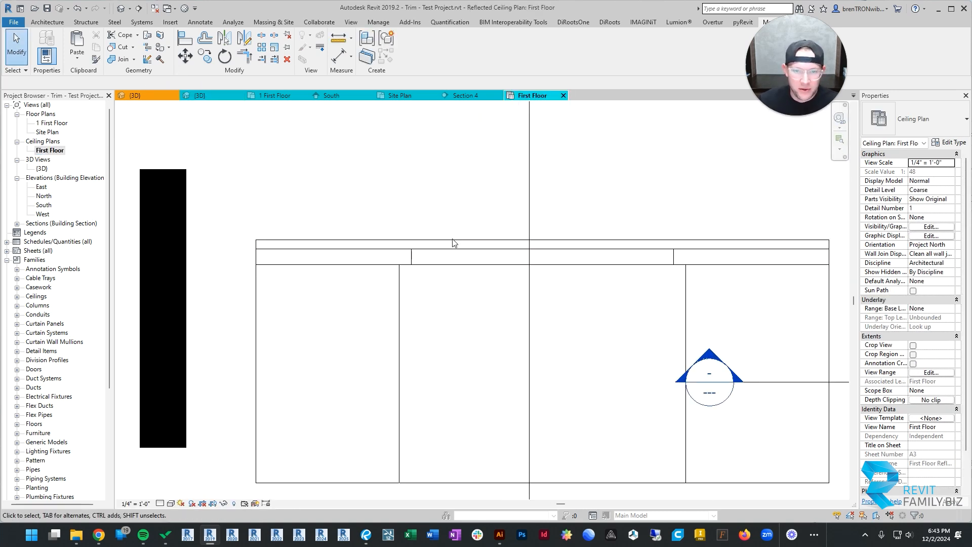
left_click(438, 268)
scroll(476, 246, "down", 2)
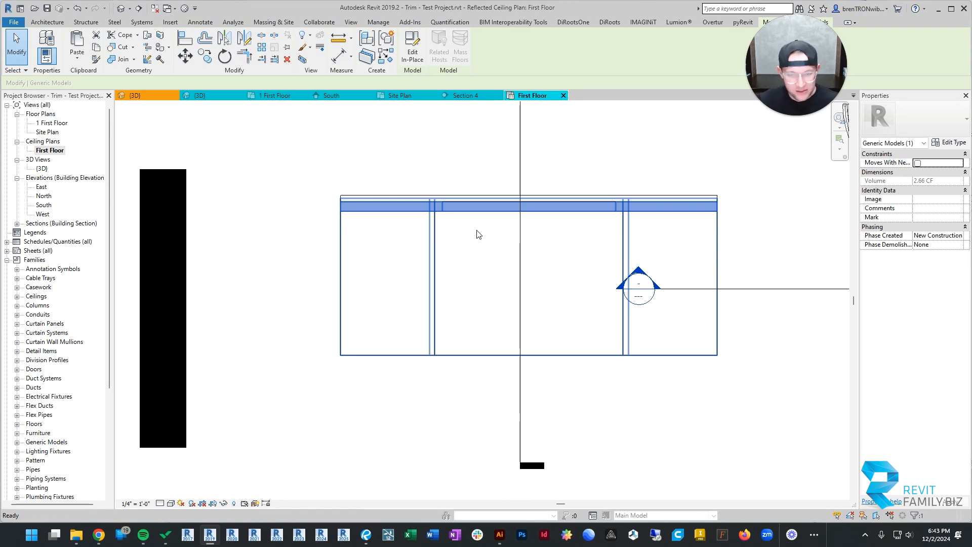
key("c")
key("o")
left_click(483, 210)
key("Escape")
scroll(486, 213, "up", 2)
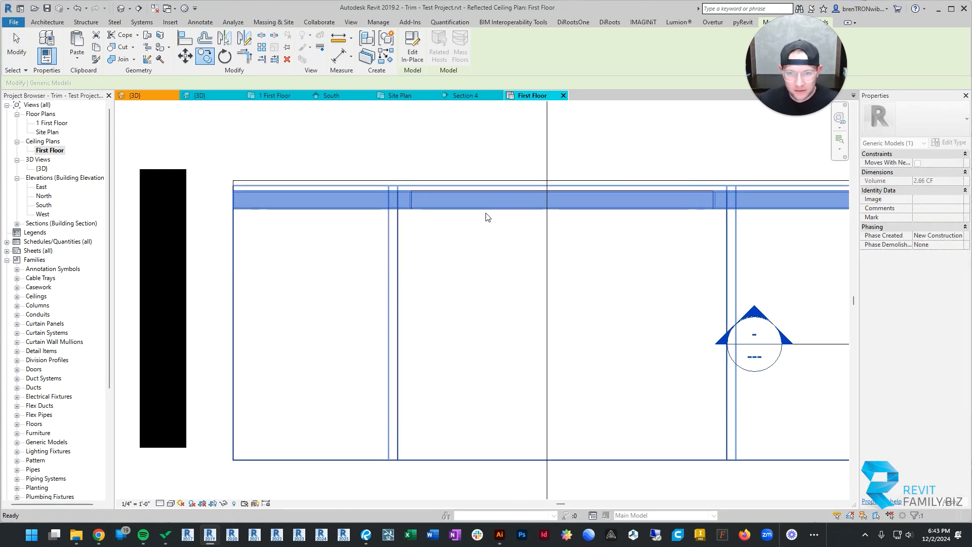
key("Escape")
Step: Copy the barrel beam about 9' 1 3/4" straight across to the opposite edge of the barrel ceiling
left_click(486, 209)
key("c")
key("o")
scroll(470, 213, "up", 2)
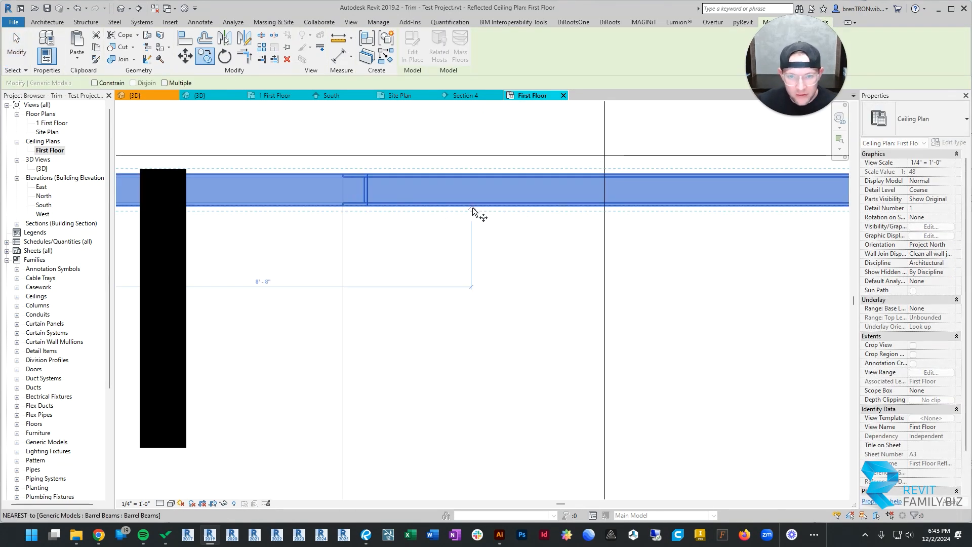
left_click(489, 207)
middle_click_drag(488, 366, 494, 126)
left_click(472, 409)
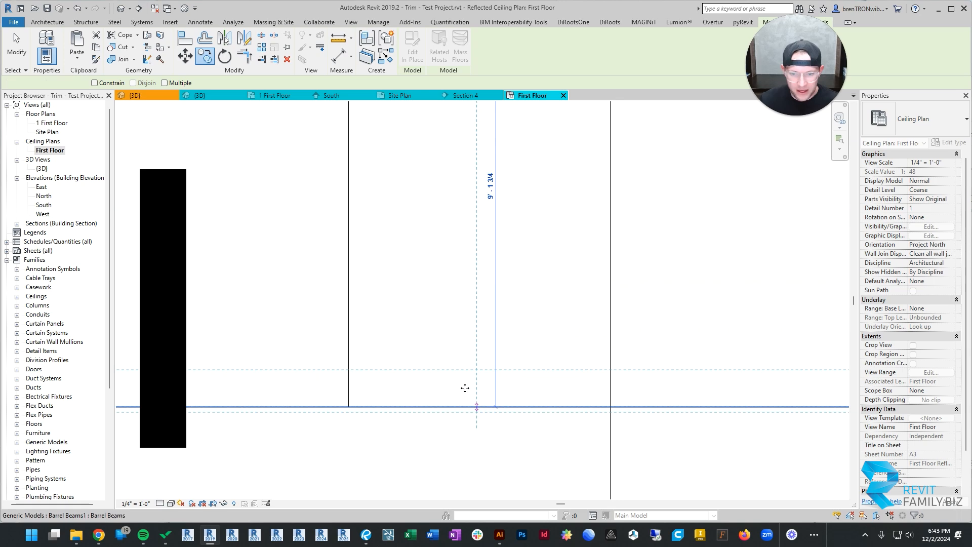
Step: Copy the new edge beam back to an intermediate position along the barrel ceiling
scroll(446, 350, "down", 3)
key("c")
key("o")
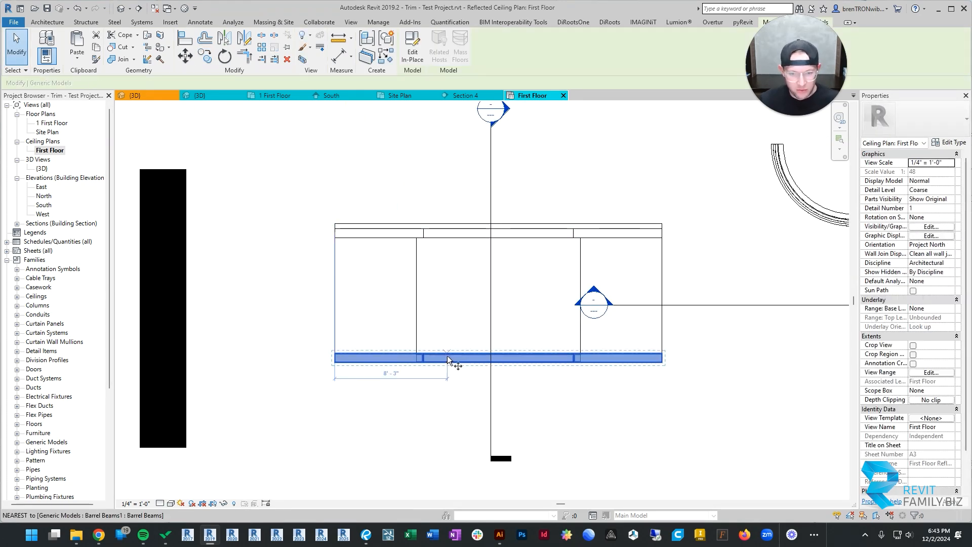
left_click(444, 354)
left_click(445, 312)
key("Escape")
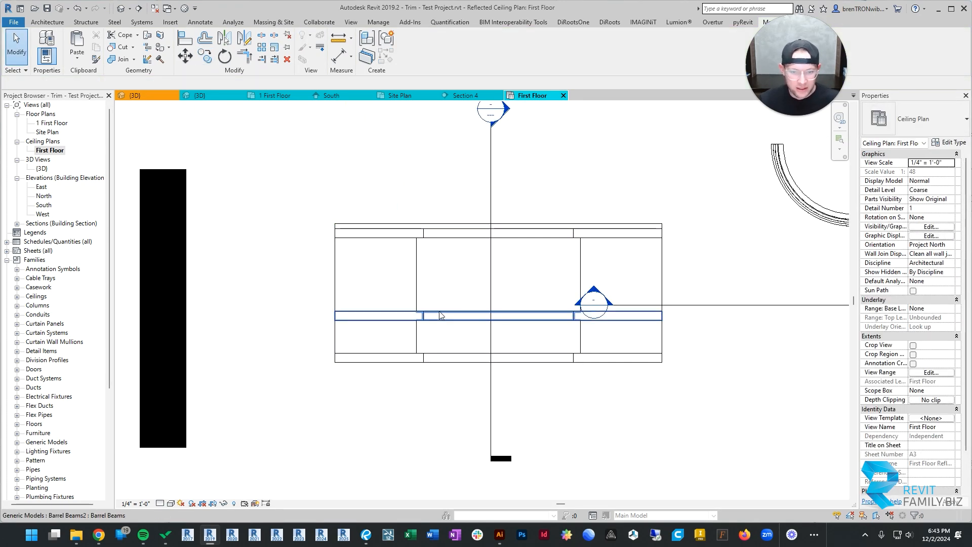
Step: Delete the intermediate beam copy and the copy at the ceiling's opposite edge
left_click(439, 312)
key("Delete")
left_click(431, 353)
key("Delete")
Step: Array the original barrel beam as a grouped array of 2, placing the last member at the ceiling's opposite edge
left_click(451, 240)
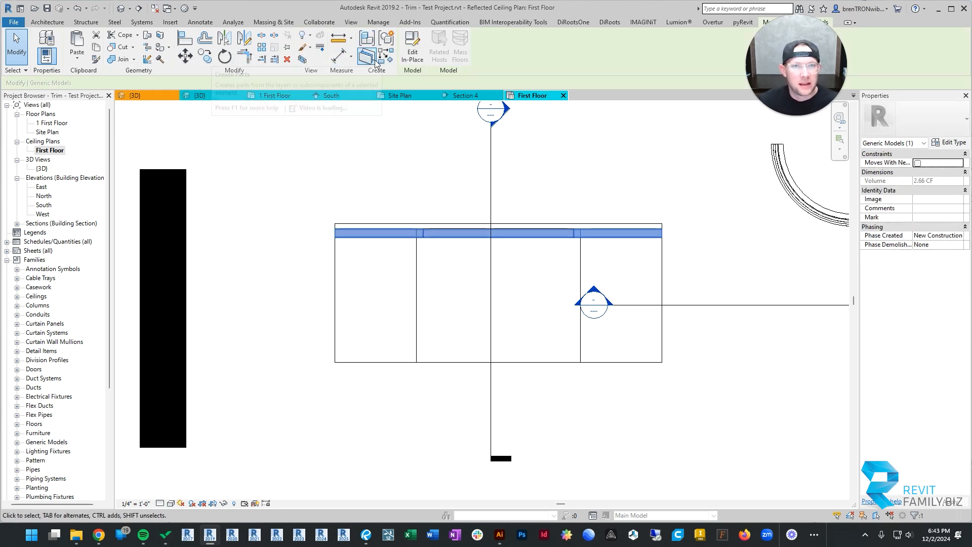
left_click(262, 48)
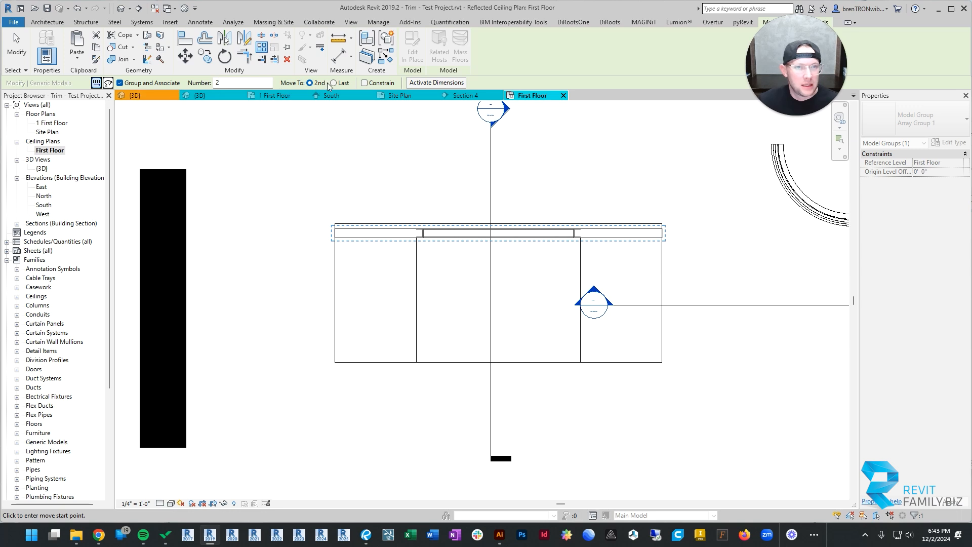
scroll(434, 253, "up", 4)
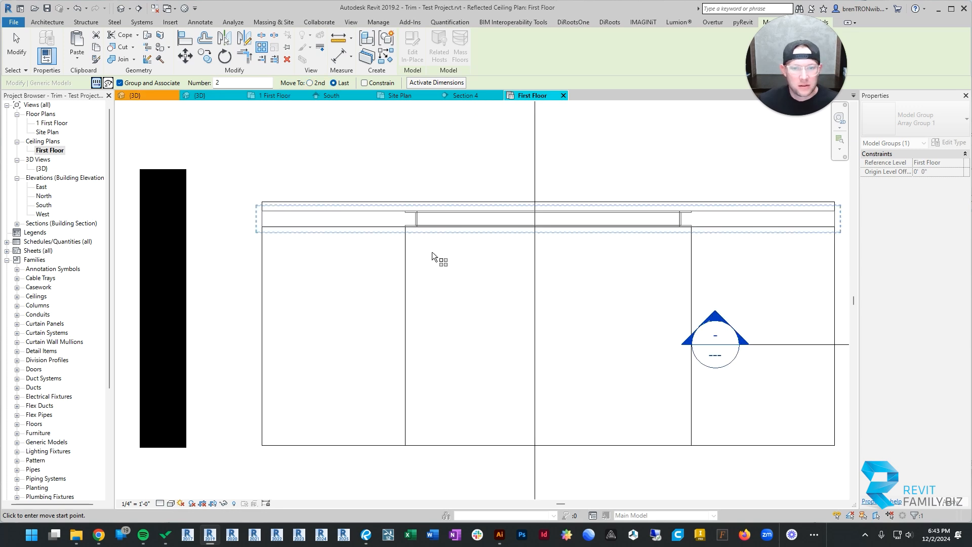
left_click(444, 228)
scroll(423, 314, "down", 3)
scroll(436, 306, "up", 3)
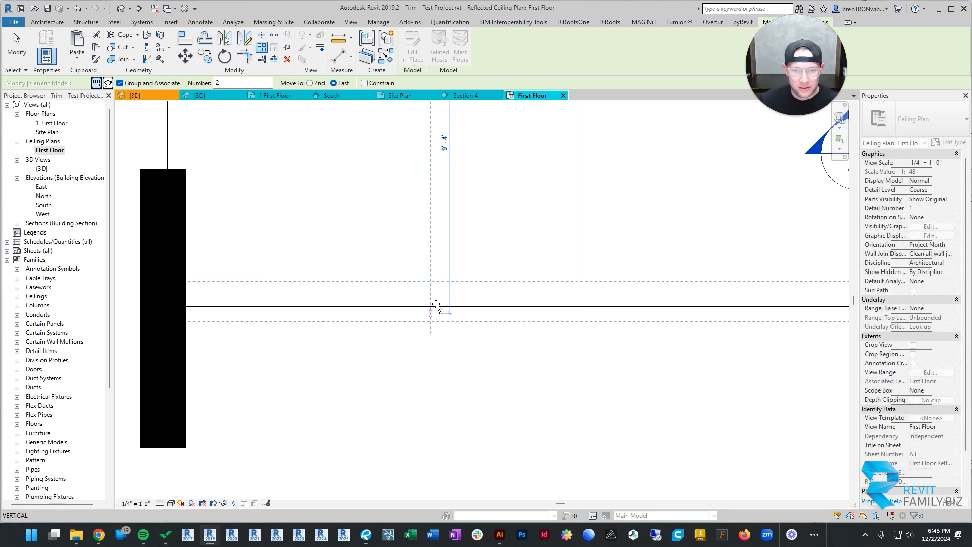
left_click(437, 306)
scroll(434, 319, "down", 5)
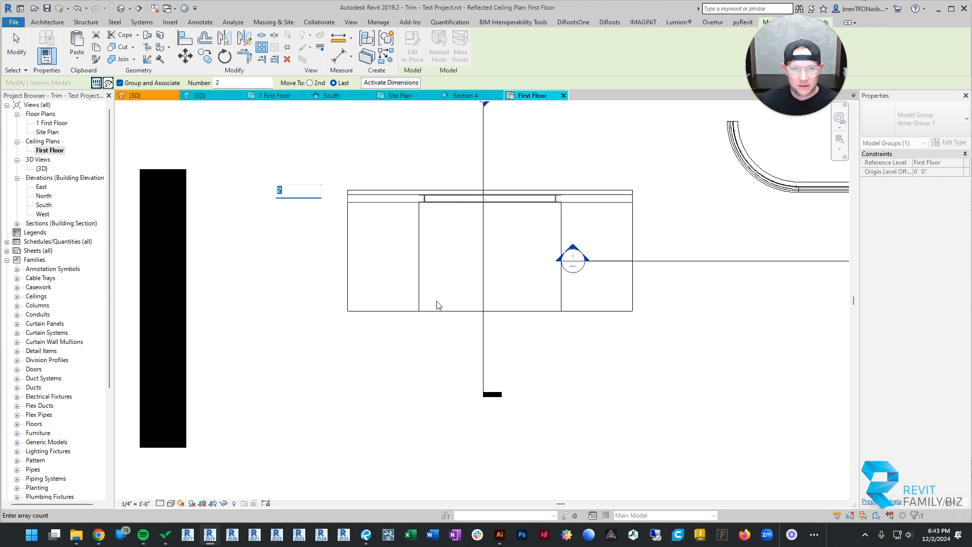
middle_click_drag(505, 282, 371, 288)
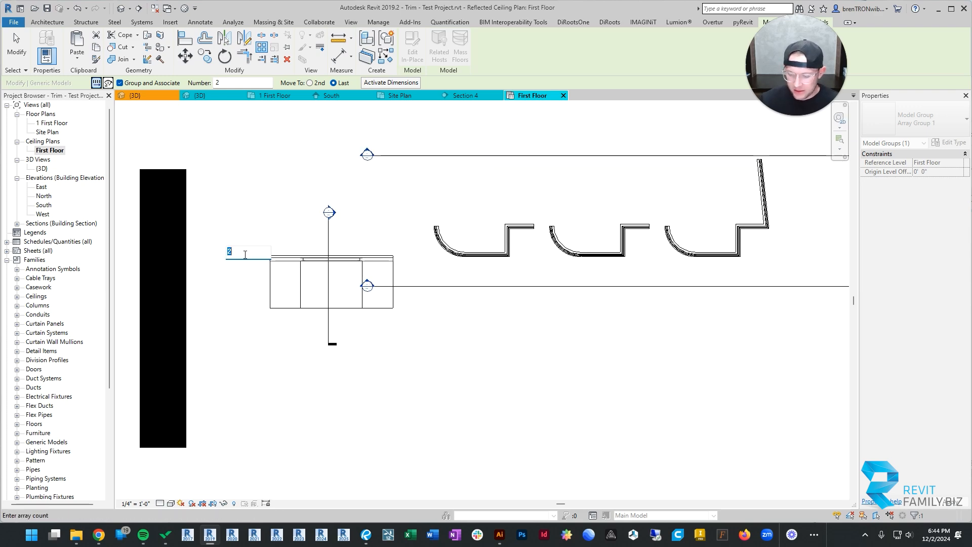
key("Return")
scroll(306, 258, "up", 3)
middle_click_drag(310, 316, 397, 308)
left_click(378, 303)
Step: Check the beams in the 3D view and undo changes until one beam sits at each end of the barrel ceiling
key("ctrl+Tab")
scroll(484, 299, "down", 2)
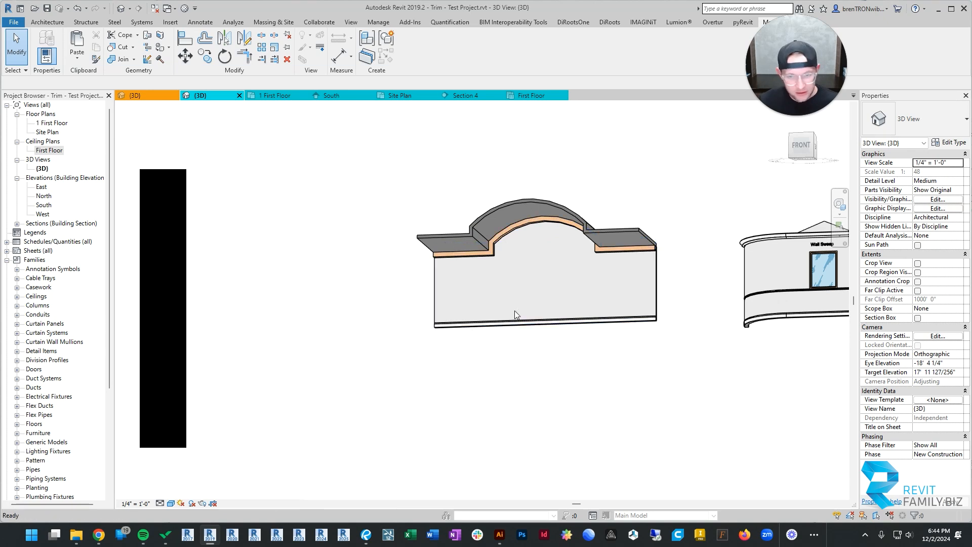
key("ctrl+z")
key("ctrl+z")
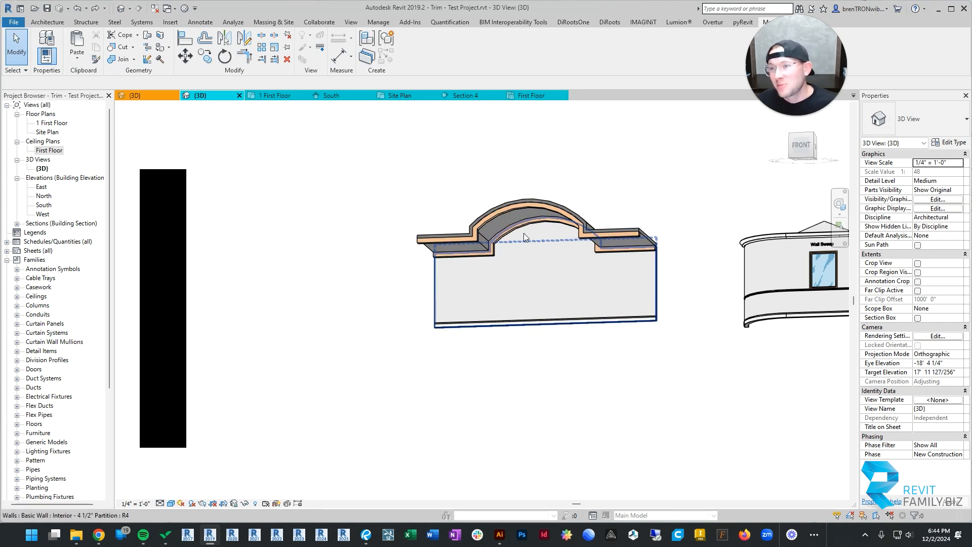
middle_click_drag(523, 233, 462, 259, "shift")
left_click(497, 251)
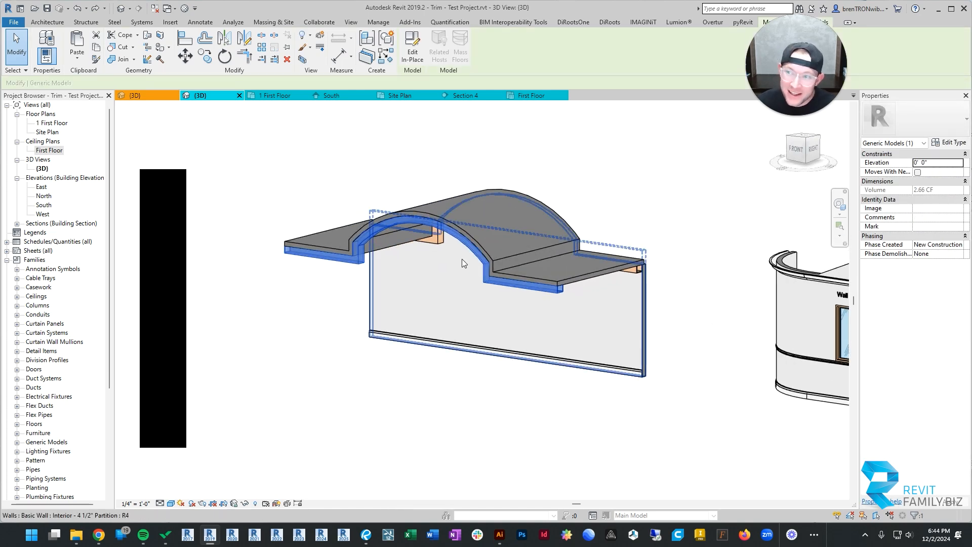
left_click(380, 403)
middle_click_drag(391, 398, 375, 292, "shift")
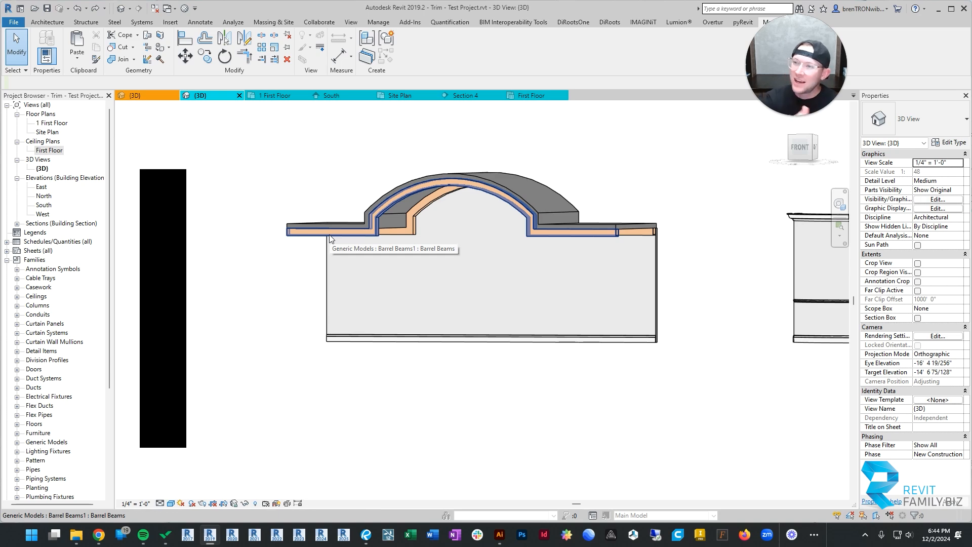
middle_click_drag(329, 235, 215, 181, "shift")
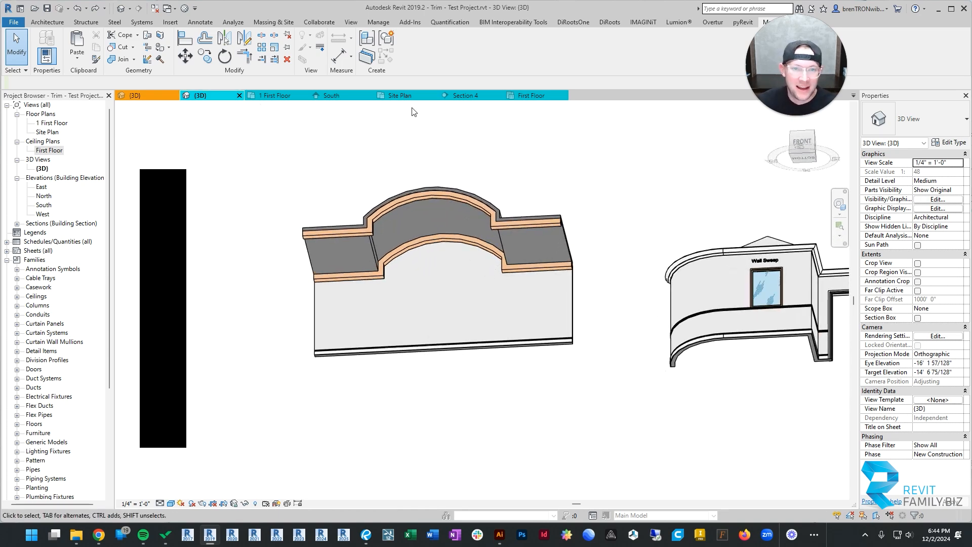
Step: Return to the First Floor ceiling plan and copy the original barrel beam about 2' 9" toward the ceiling's middle
left_click(533, 96)
left_click(400, 232)
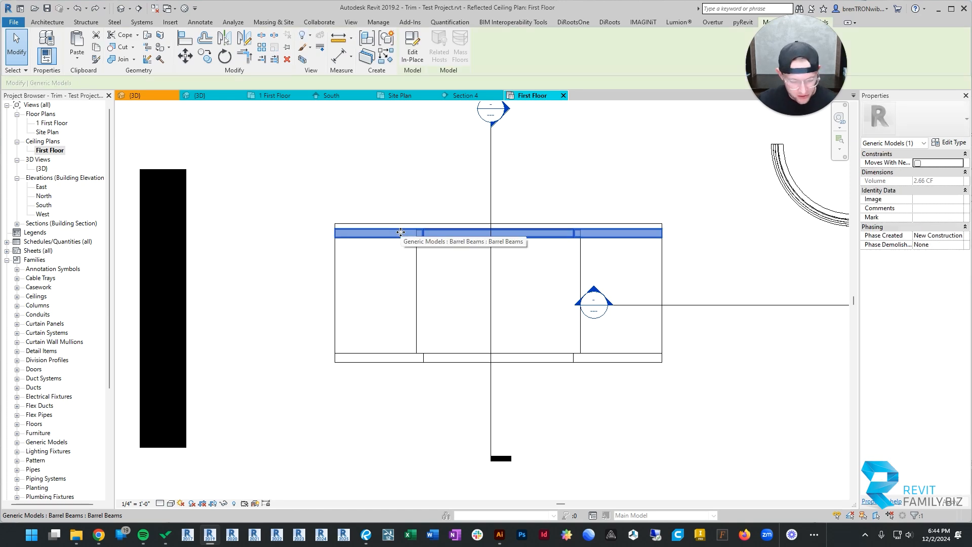
key("c")
key("o")
left_click(458, 239)
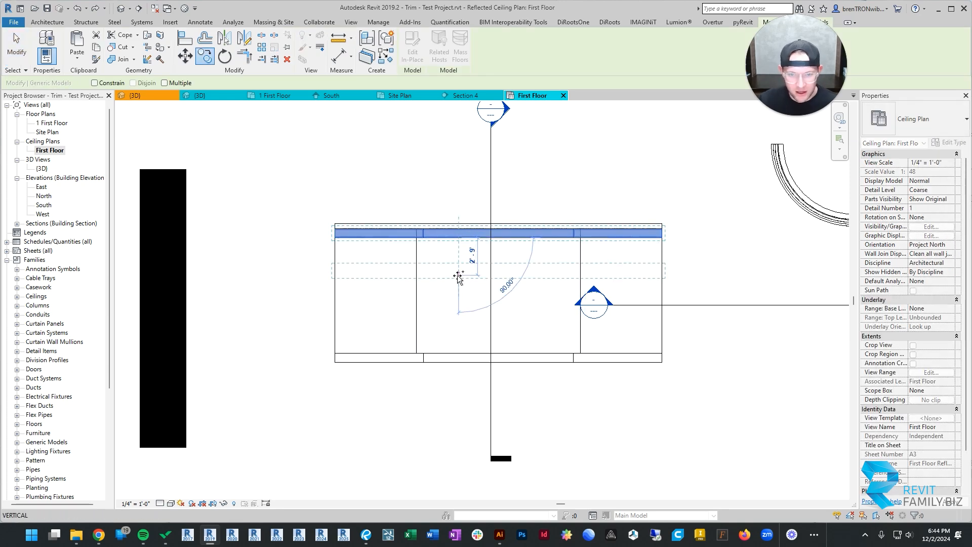
left_click(458, 277)
Step: Copy the new intermediate beam about 3' 4" further along the barrel ceiling as a second intermediate beam
key("c")
key("o")
left_click(459, 276)
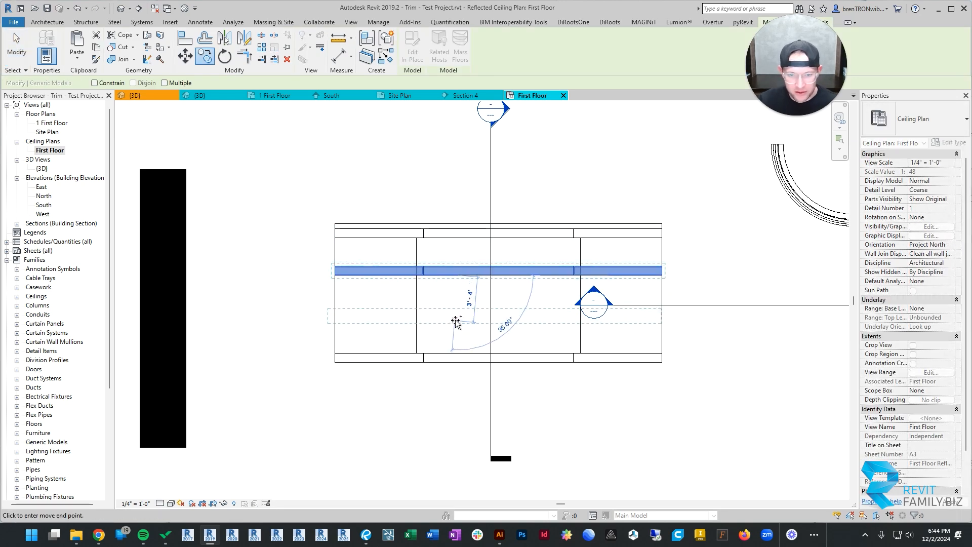
left_click(459, 321)
key("Escape")
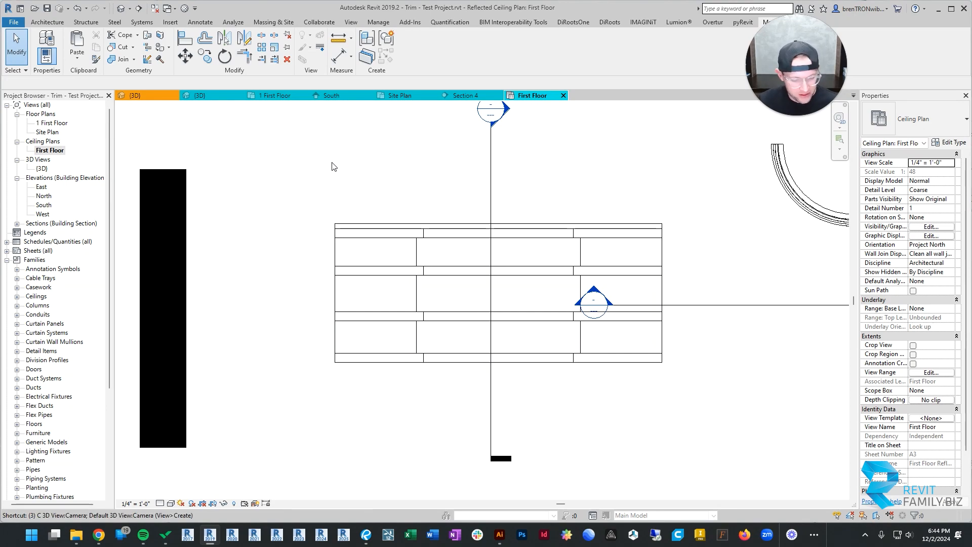
Step: Check the beams in 3D and undo the copies and the finished model, back to editing the beam sweep
key("d")
middle_click_drag(506, 420, 450, 278, "shift")
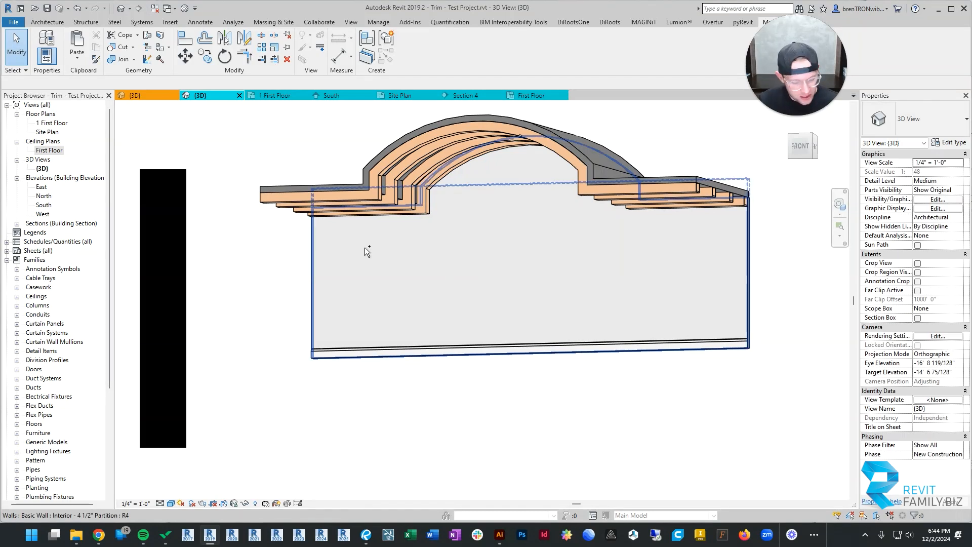
key("ctrl+z")
key("ctrl+z")
key("ctrl+z")
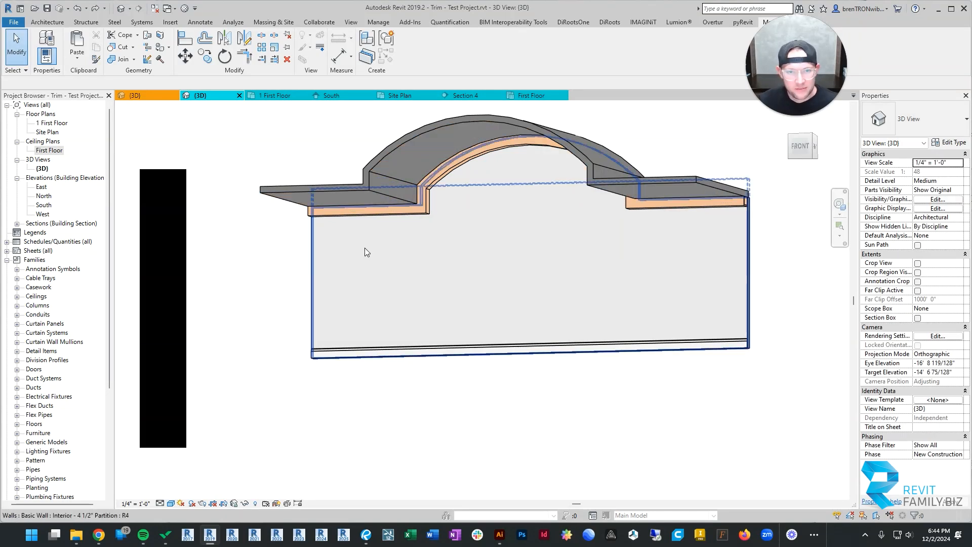
key("ctrl+z")
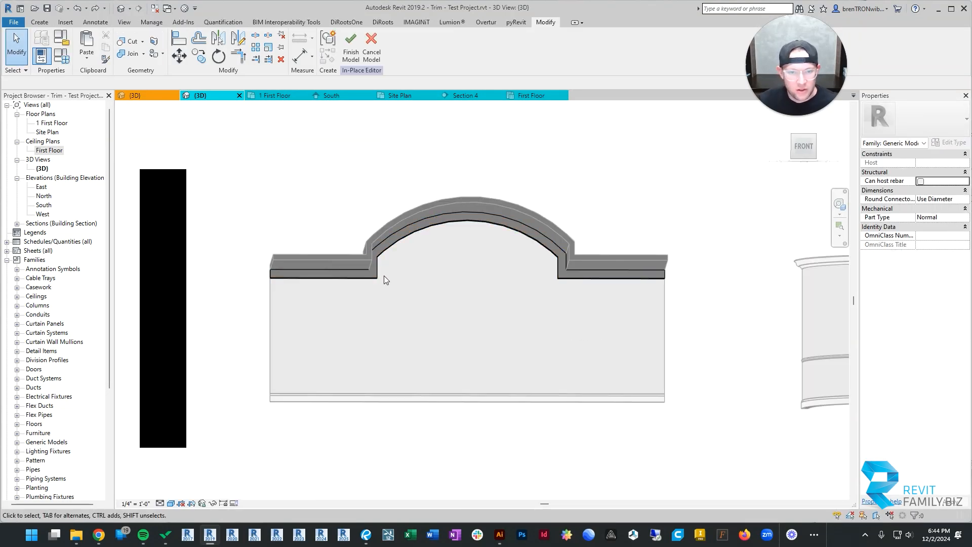
key("ctrl+z")
Step: Select the sweep's Basic - Beam 8"x6" profile and look through the list of available profiles
middle_click_drag(539, 290, 446, 295, "shift")
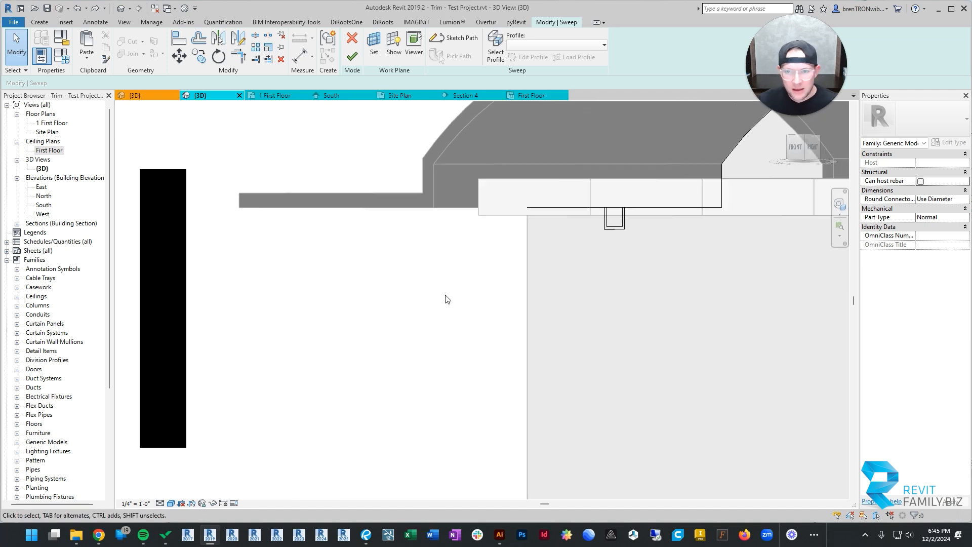
scroll(446, 295, "down", 3)
scroll(530, 259, "up", 6)
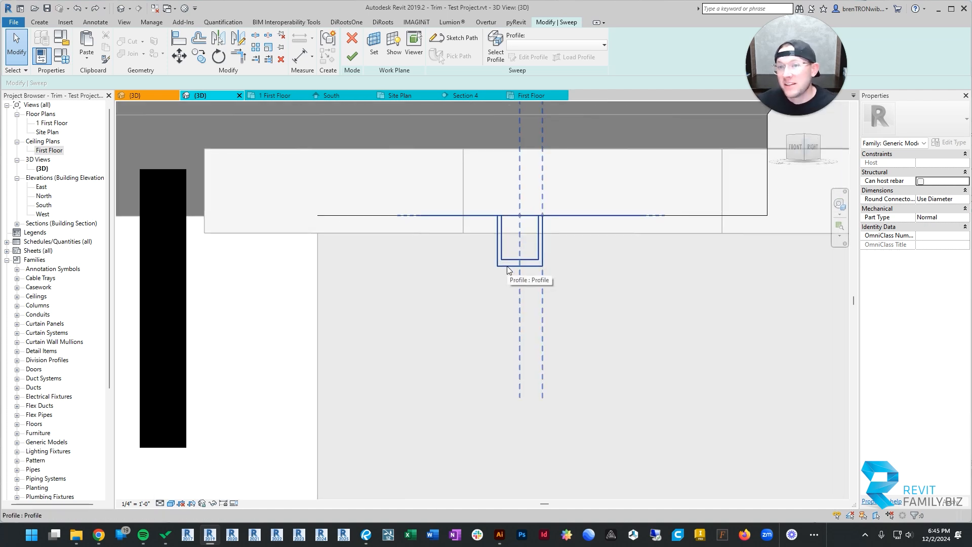
left_click(530, 47)
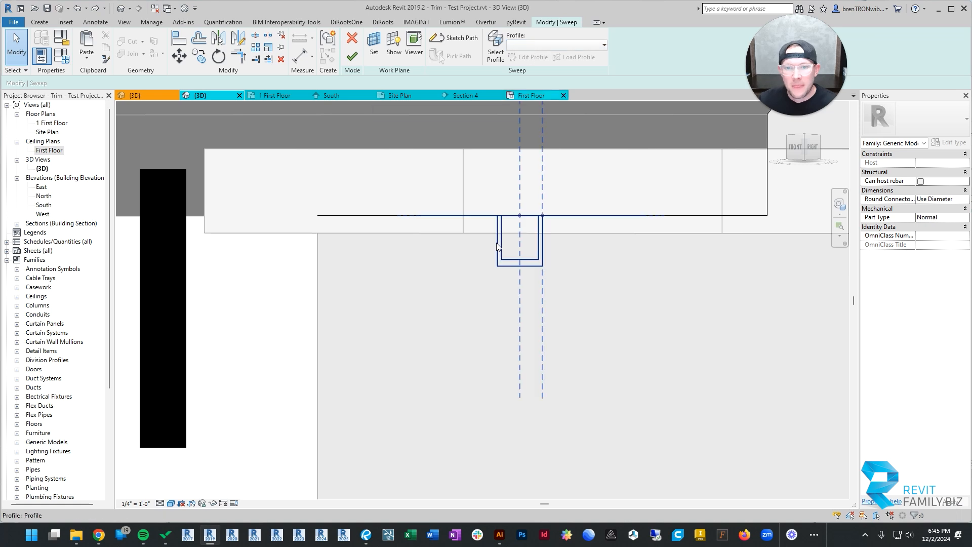
left_click(538, 47)
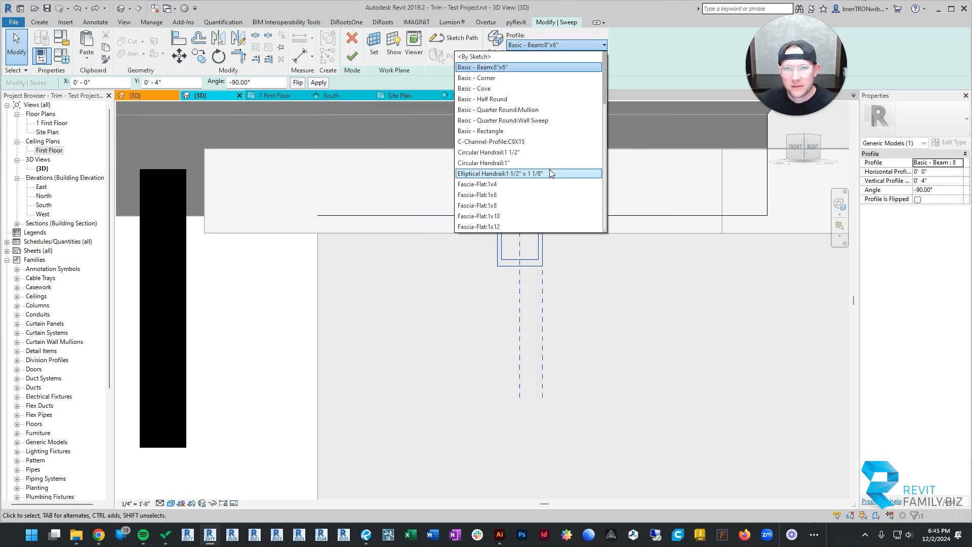
scroll(552, 174, "down", 10)
scroll(552, 173, "down", 5)
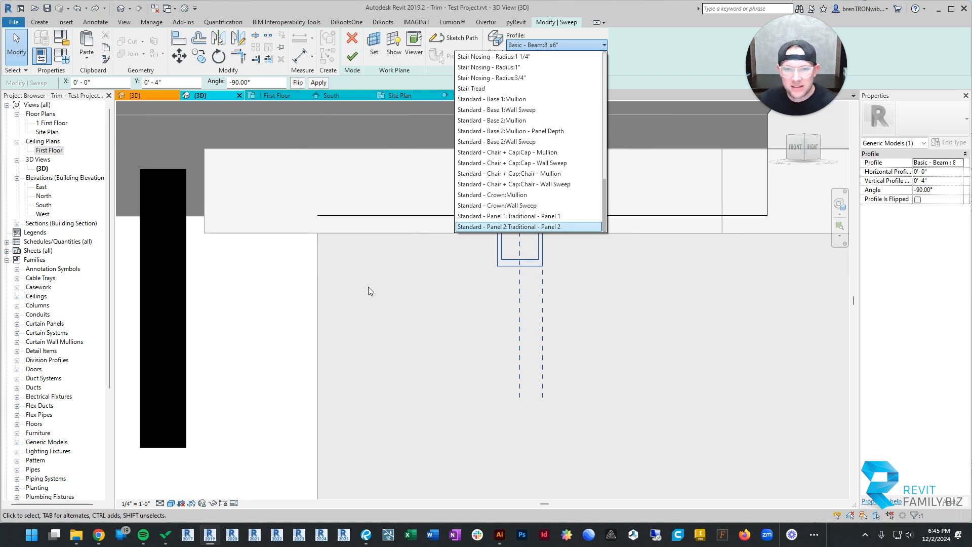
left_click(306, 324)
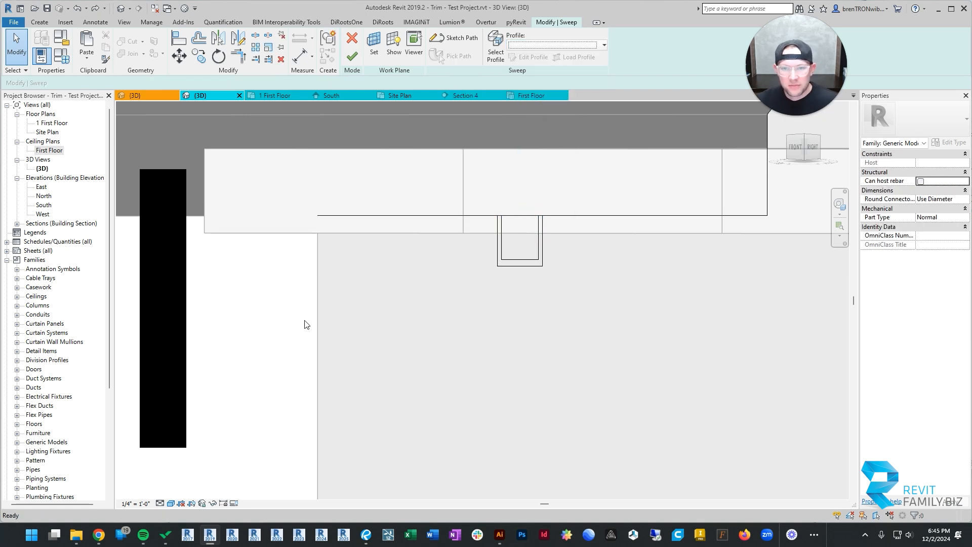
Step: Select the beam sweep's profile, start loading another profile family, and browse to the Federal style's Profile - Sweep folder
left_click(533, 46)
left_click(536, 53)
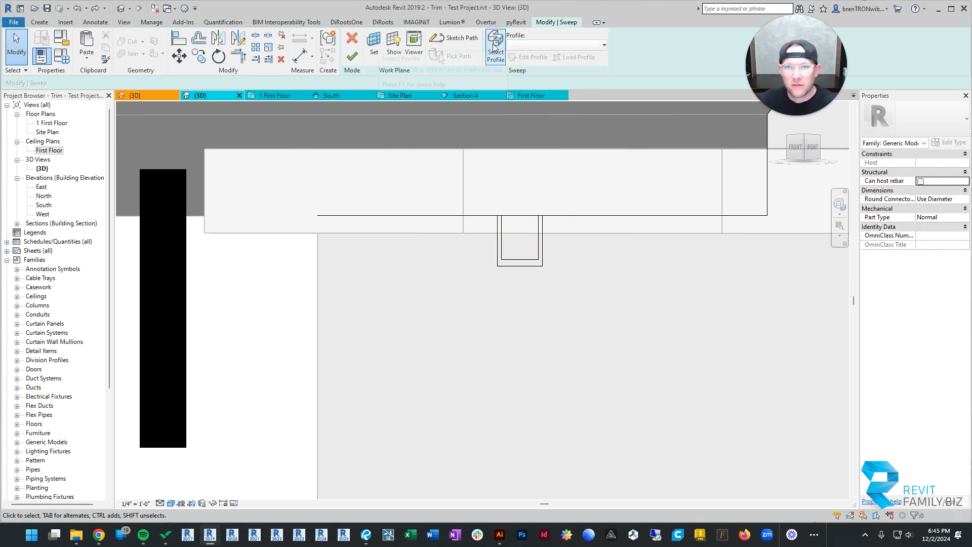
left_click(526, 46)
left_click(527, 46)
left_click(577, 57)
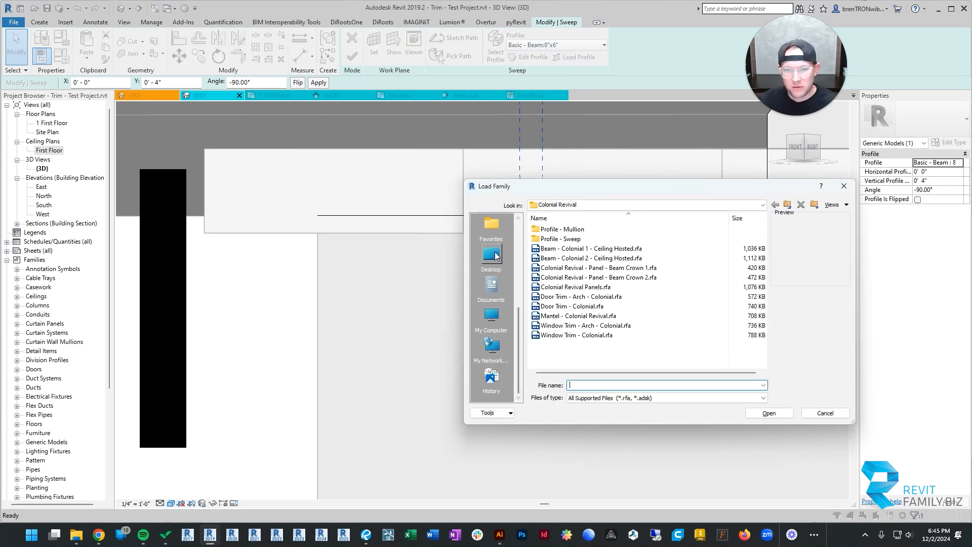
left_click(495, 256)
double_click(554, 340)
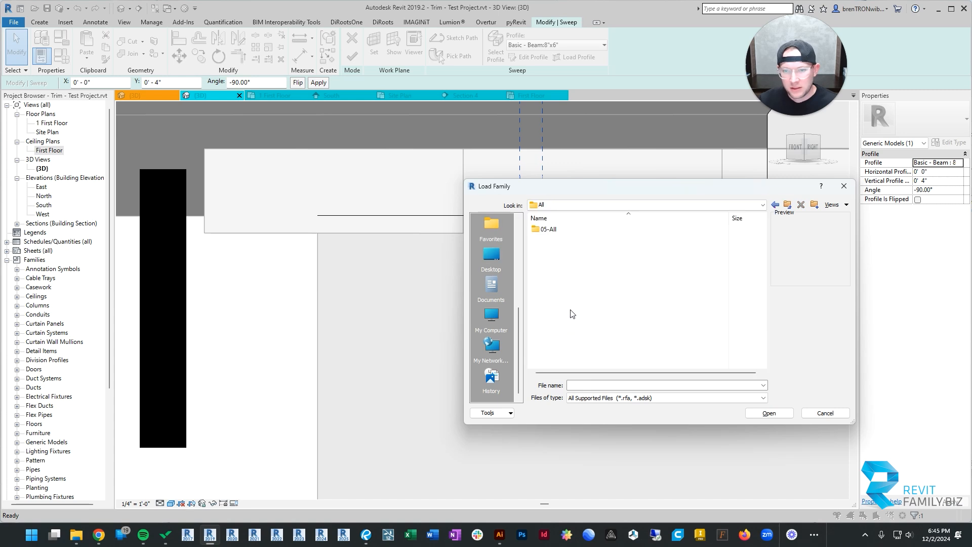
double_click(547, 229)
double_click(554, 258)
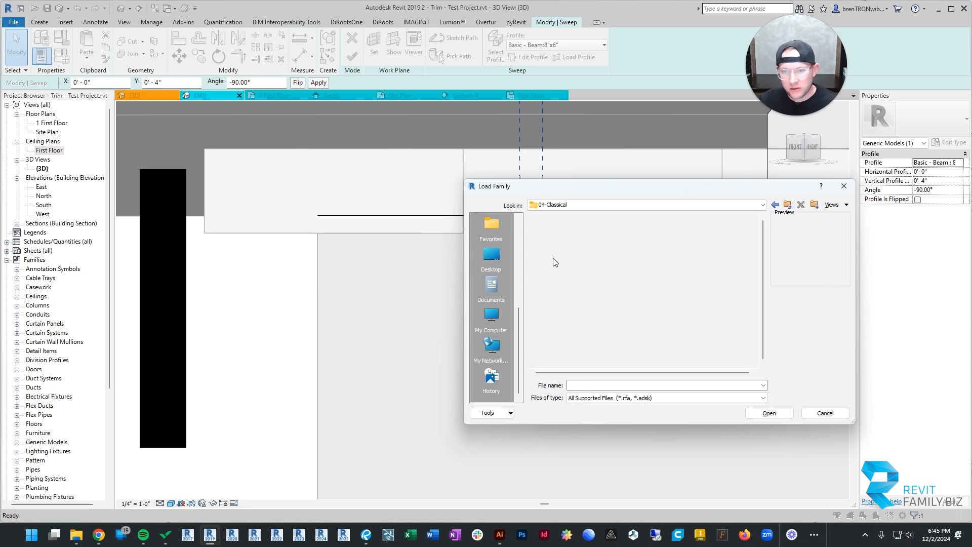
double_click(549, 229)
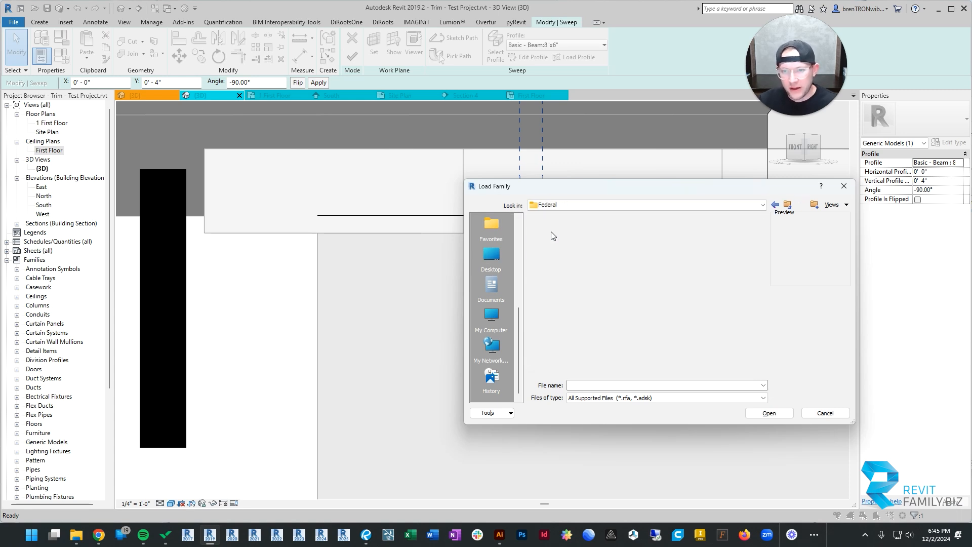
double_click(554, 238)
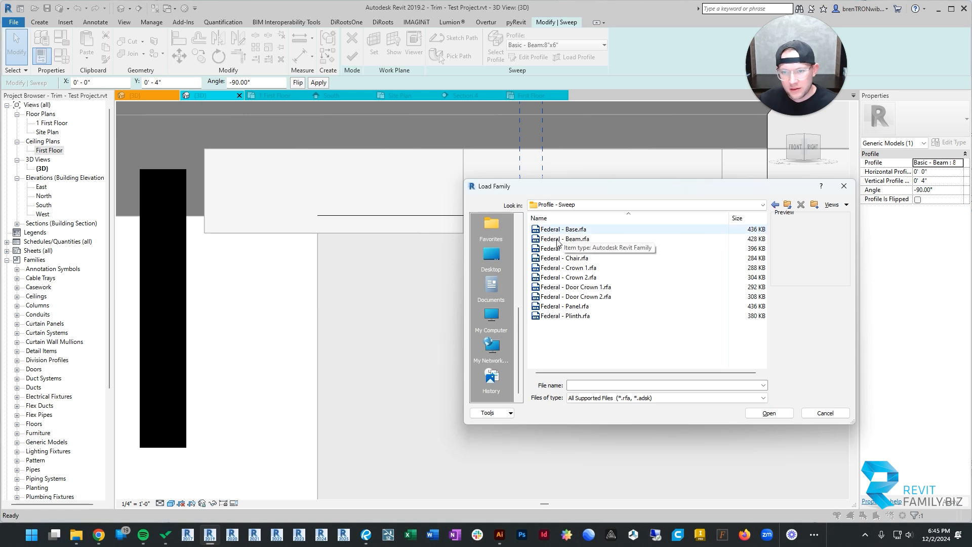
Step: Load the Federal - Beam.rfa profile family into the project
left_click(575, 239)
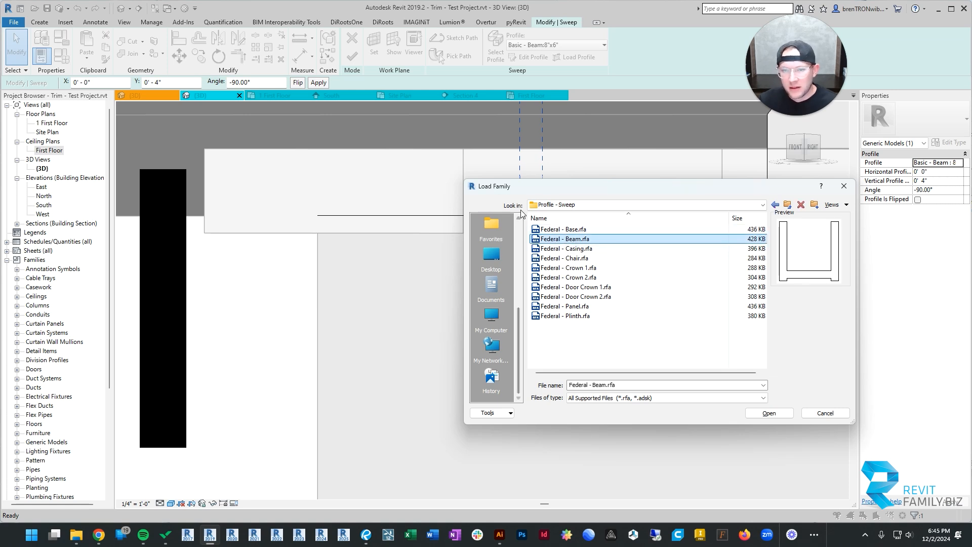
left_click(555, 204)
left_click(555, 206)
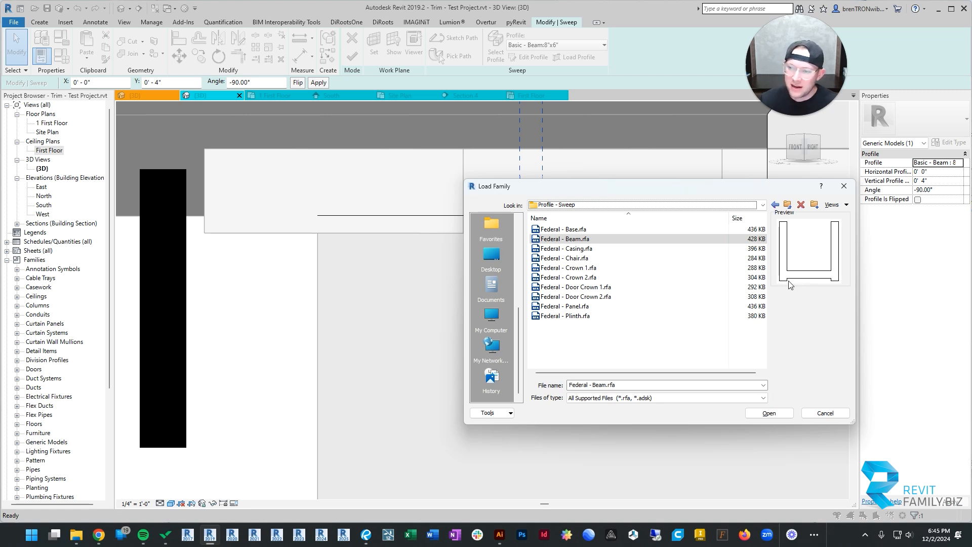
left_click(768, 414)
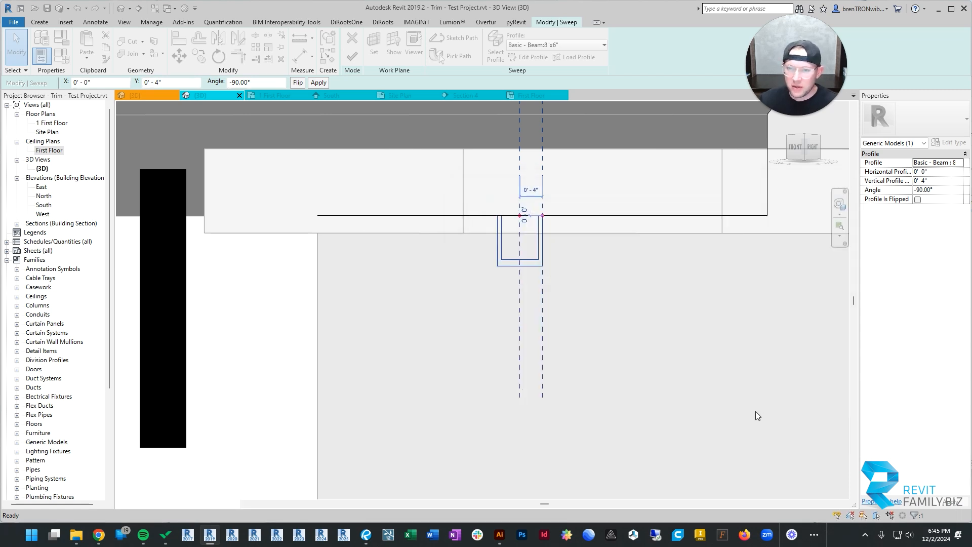
Step: Set the sweep's profile to Federal - Beam and finish the sweep along the barrel ceiling
left_click(568, 46)
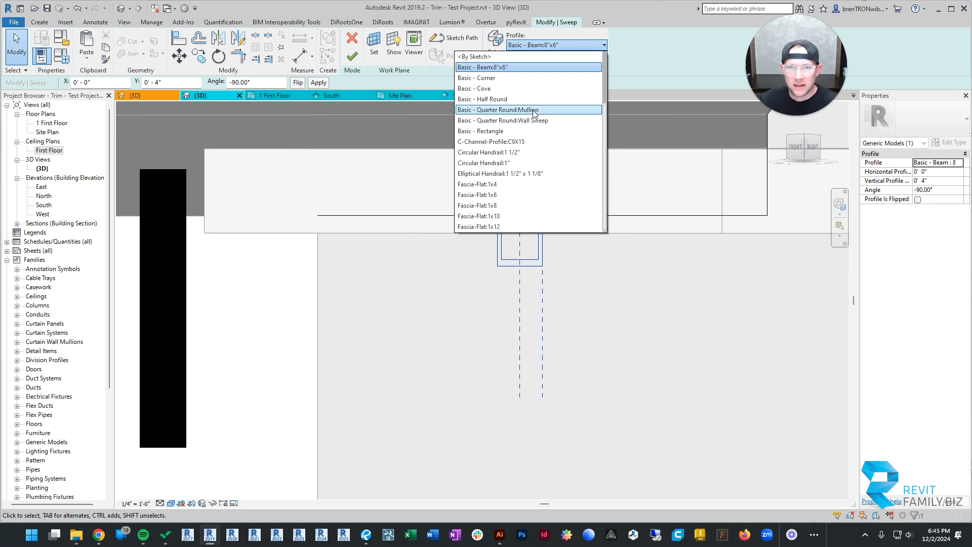
scroll(499, 148, "down", 2)
scroll(500, 148, "down", 12)
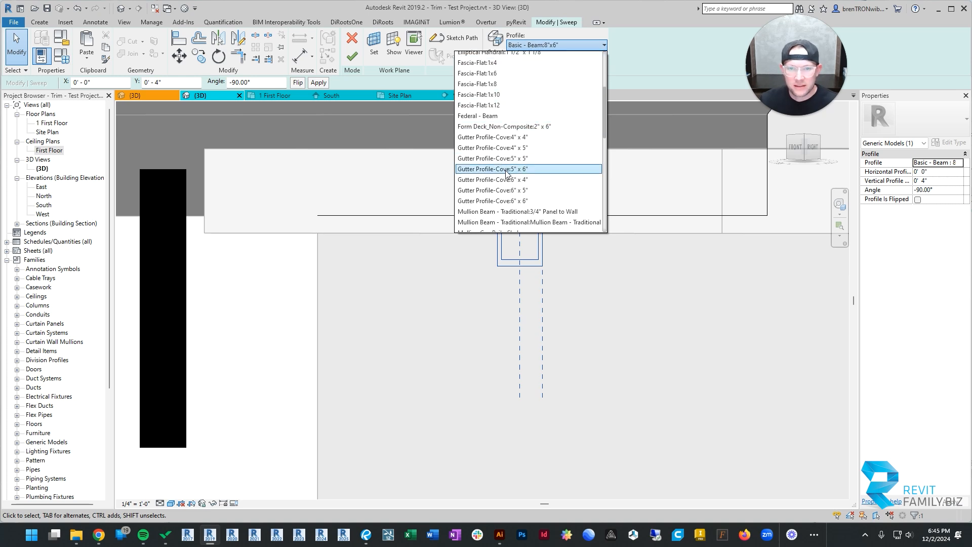
scroll(511, 174, "up", 15)
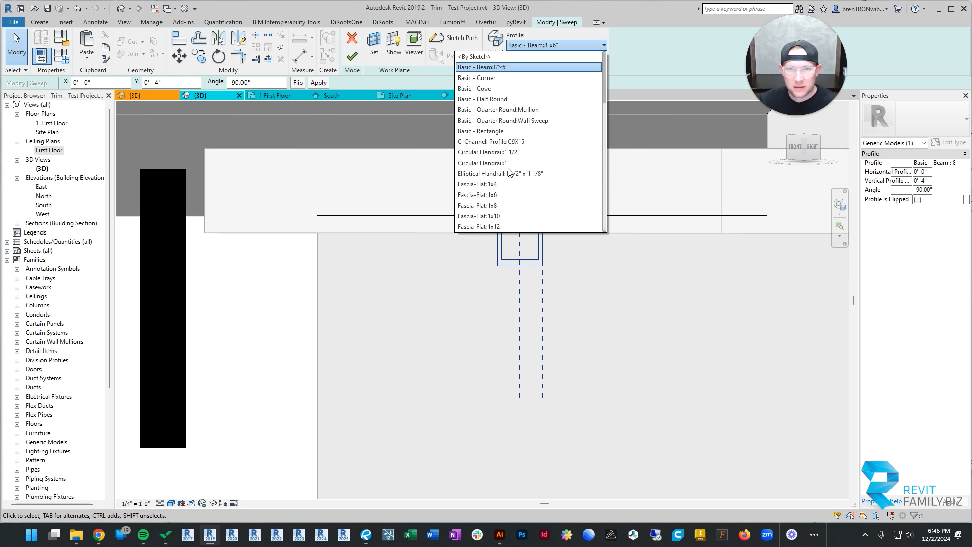
scroll(501, 146, "down", 1)
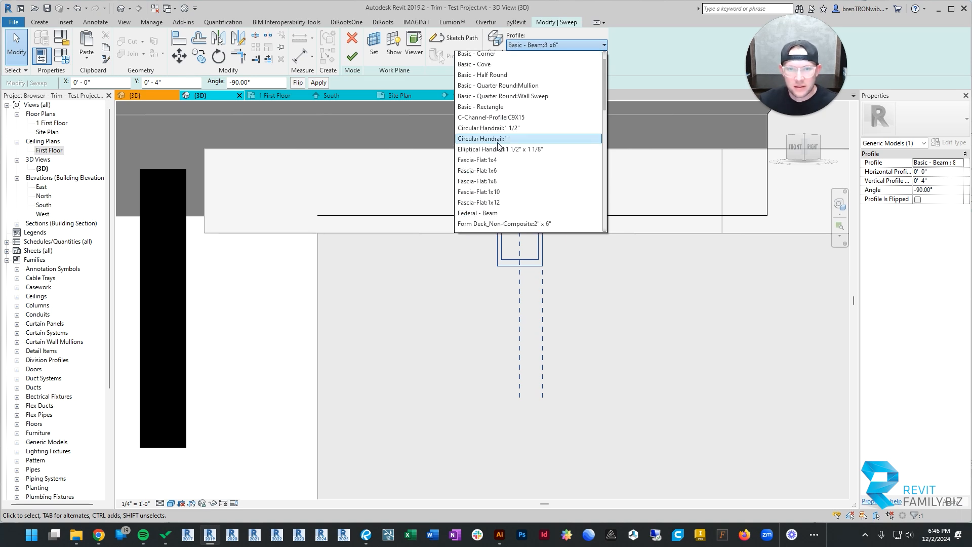
left_click(489, 212)
key("Escape")
middle_click_drag(642, 306, 567, 259, "shift")
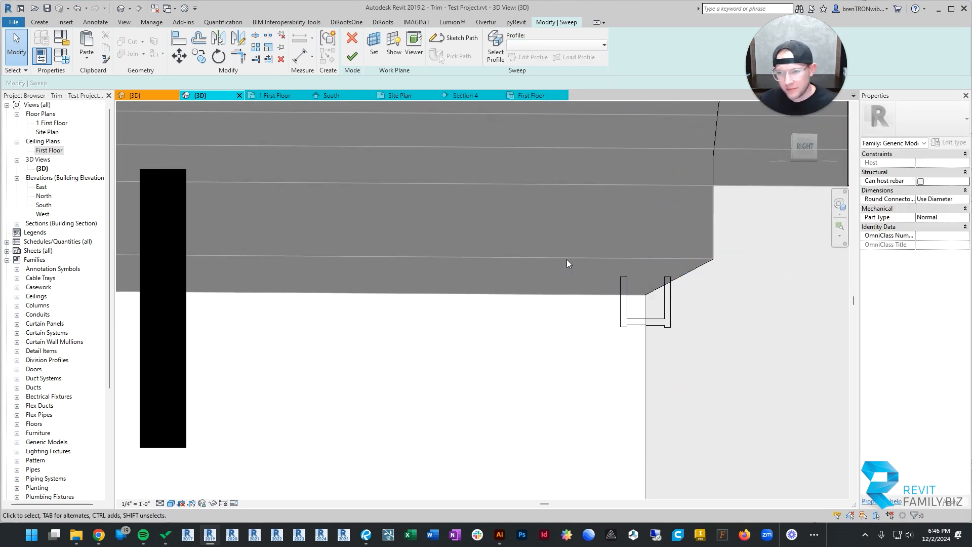
left_click(352, 55)
middle_click_drag(445, 341, 314, 168, "shift")
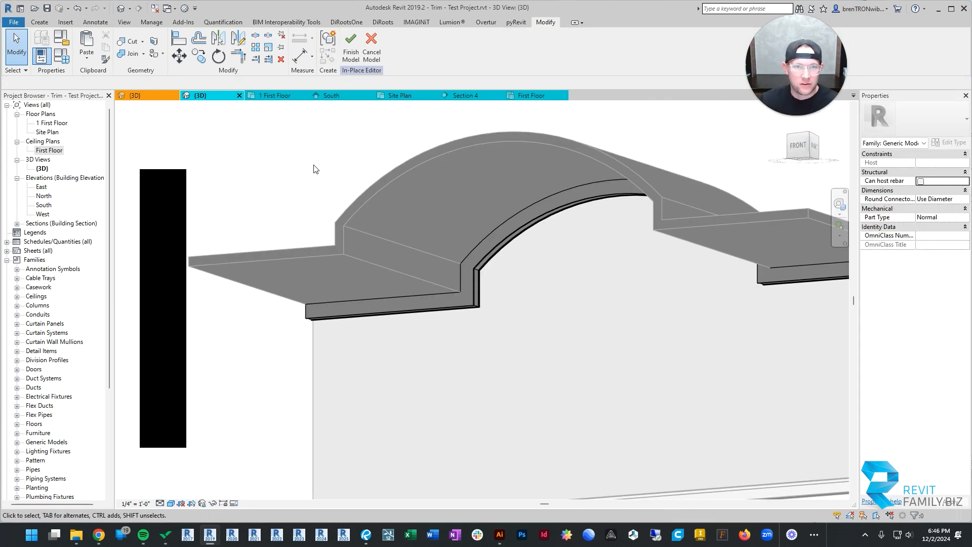
Step: Set the beam sweep's material to Wood - White Oak and finish the in-place model
left_click(477, 306)
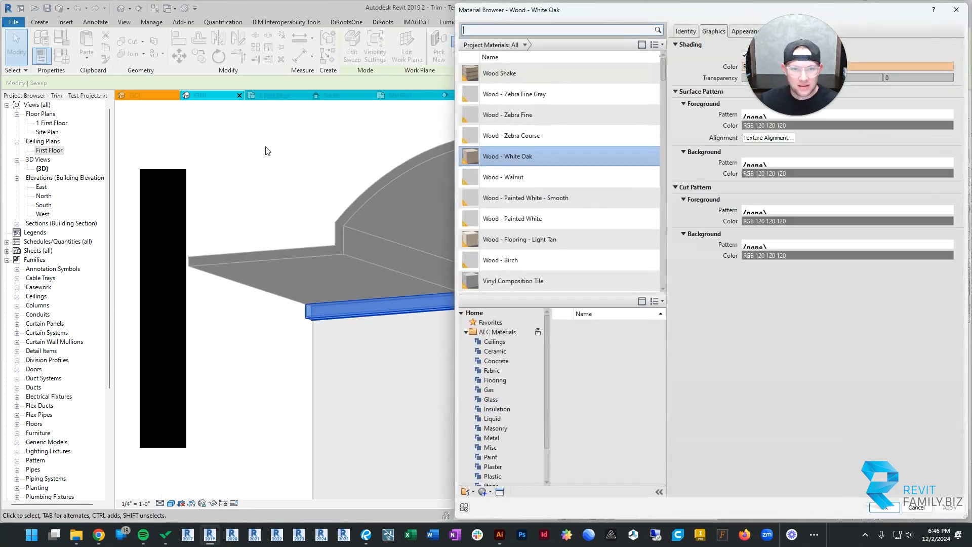
left_click(488, 33)
left_click(885, 508)
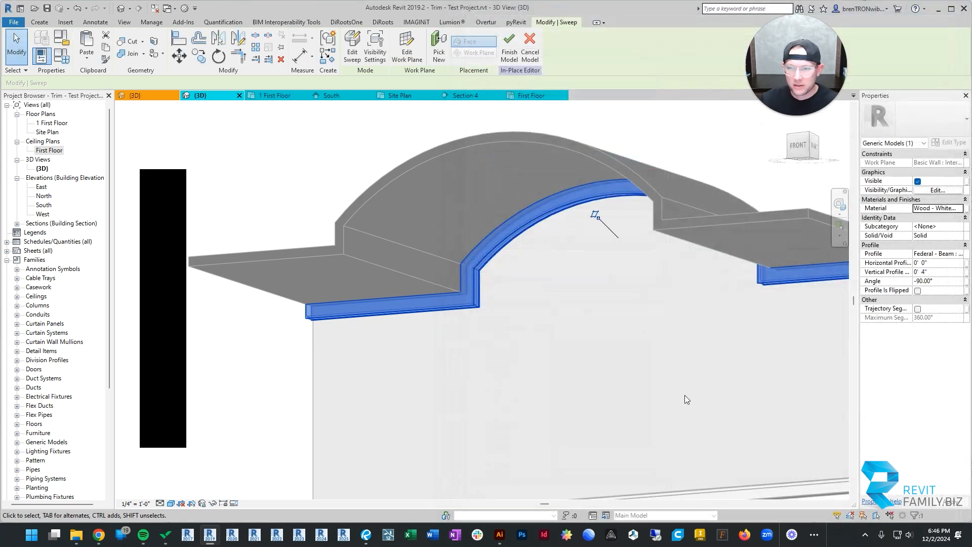
left_click(143, 365)
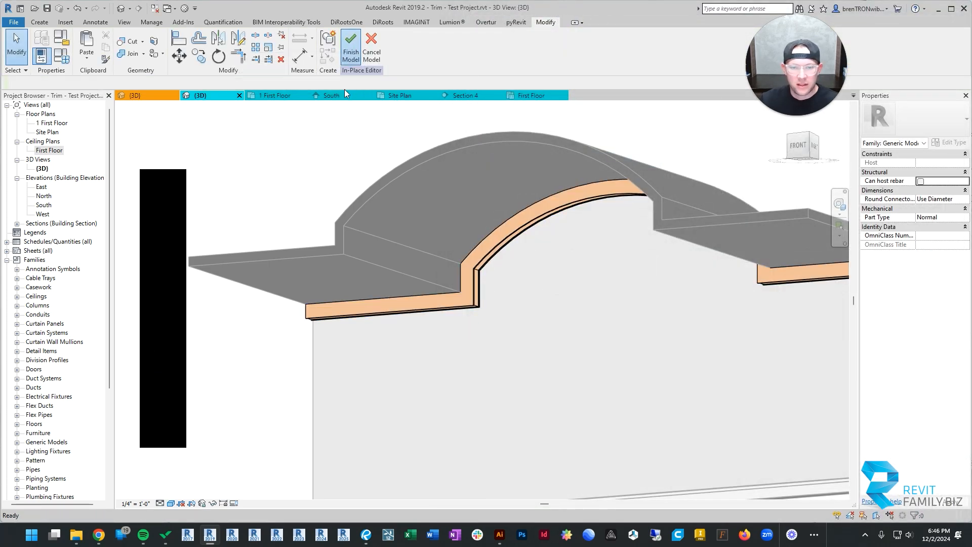
Step: Examine the finished Federal beam under the barrel ceiling in 3D from several sides, along with the neighbouring wall samples
scroll(293, 175, "down", 4)
middle_click_drag(372, 282, 603, 187, "shift")
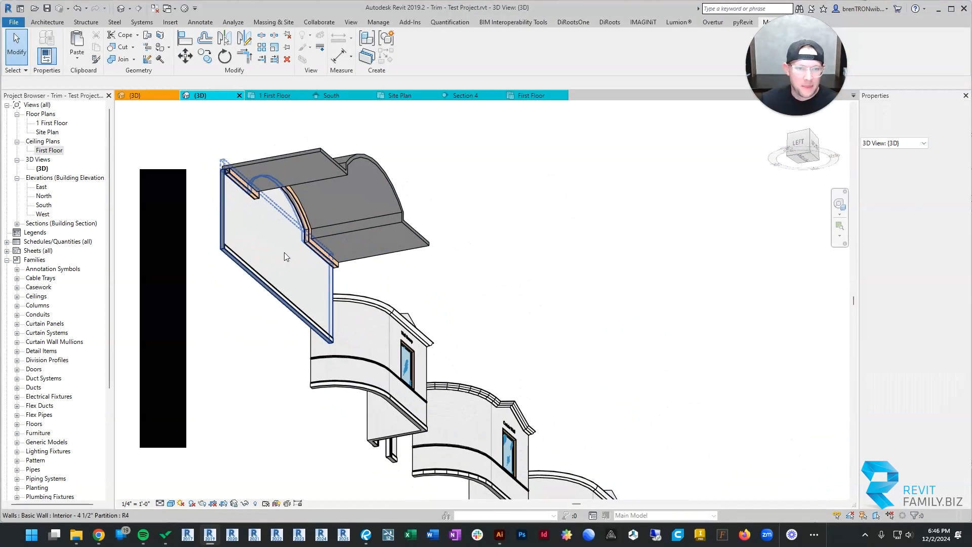
scroll(285, 256, "up", 5)
middle_click_drag(458, 244, 453, 289, "shift")
middle_click_drag(491, 306, 554, 309, "shift")
scroll(540, 320, "down", 2)
scroll(648, 266, "up", 1)
scroll(696, 266, "down", 1)
middle_click_drag(688, 271, 636, 261)
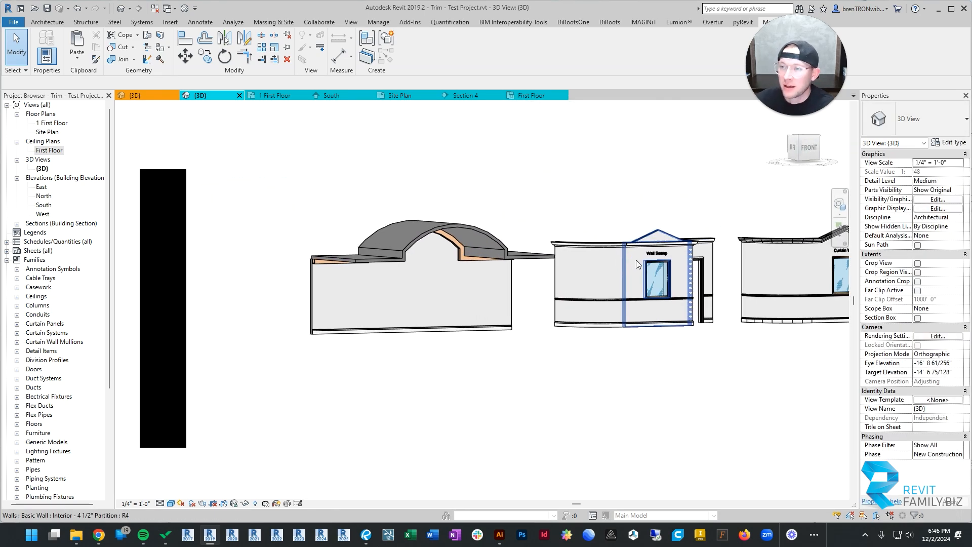